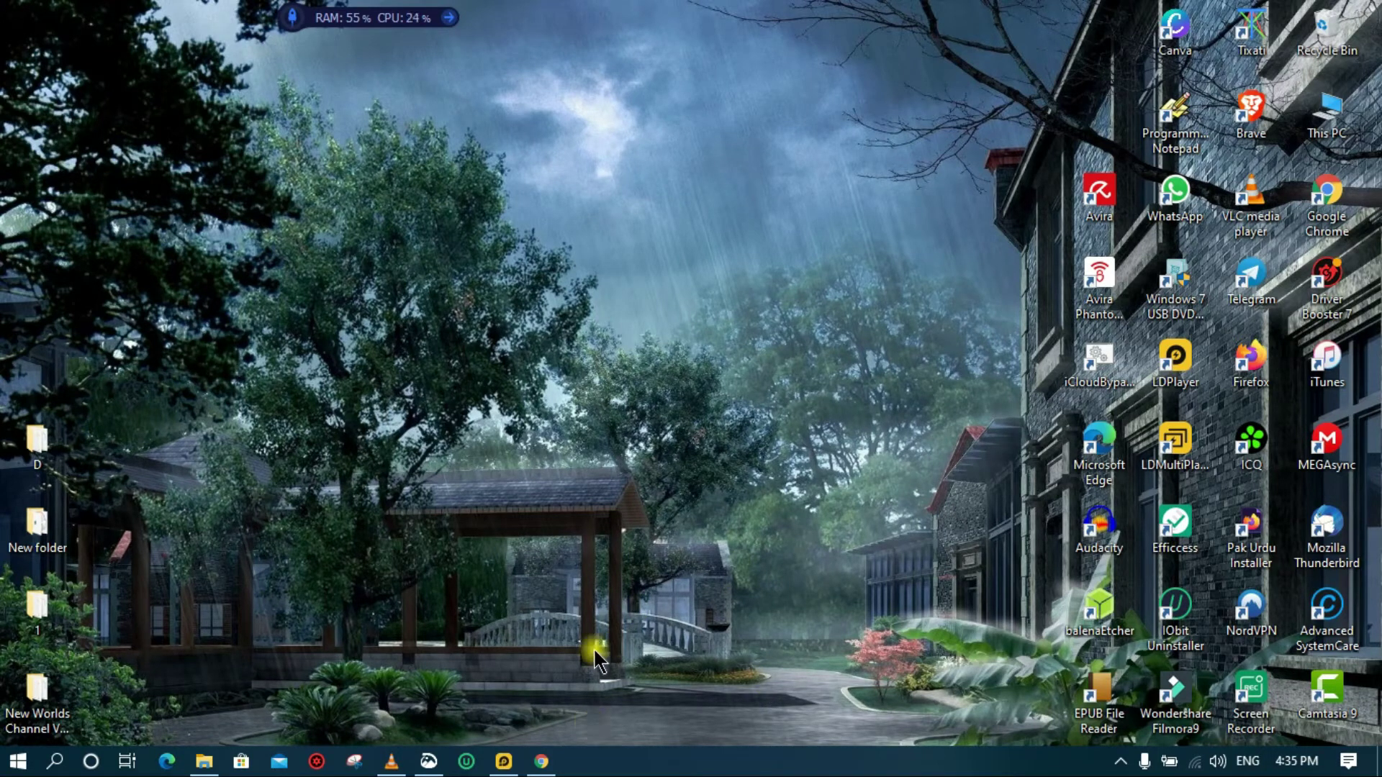
# Open a new Chrome tab beside Gmail and search Google for 'google cloud'
pyautogui.click(542, 761)
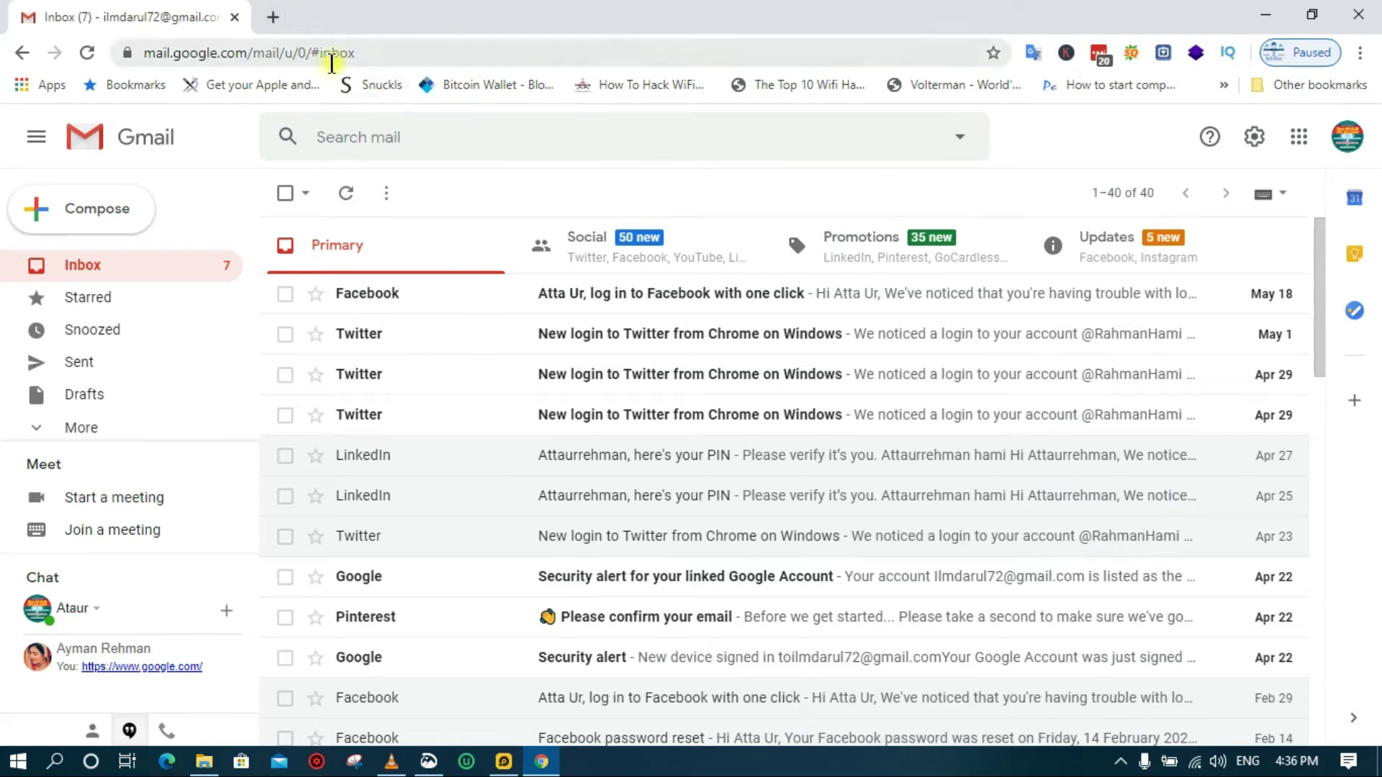
pyautogui.click(272, 16)
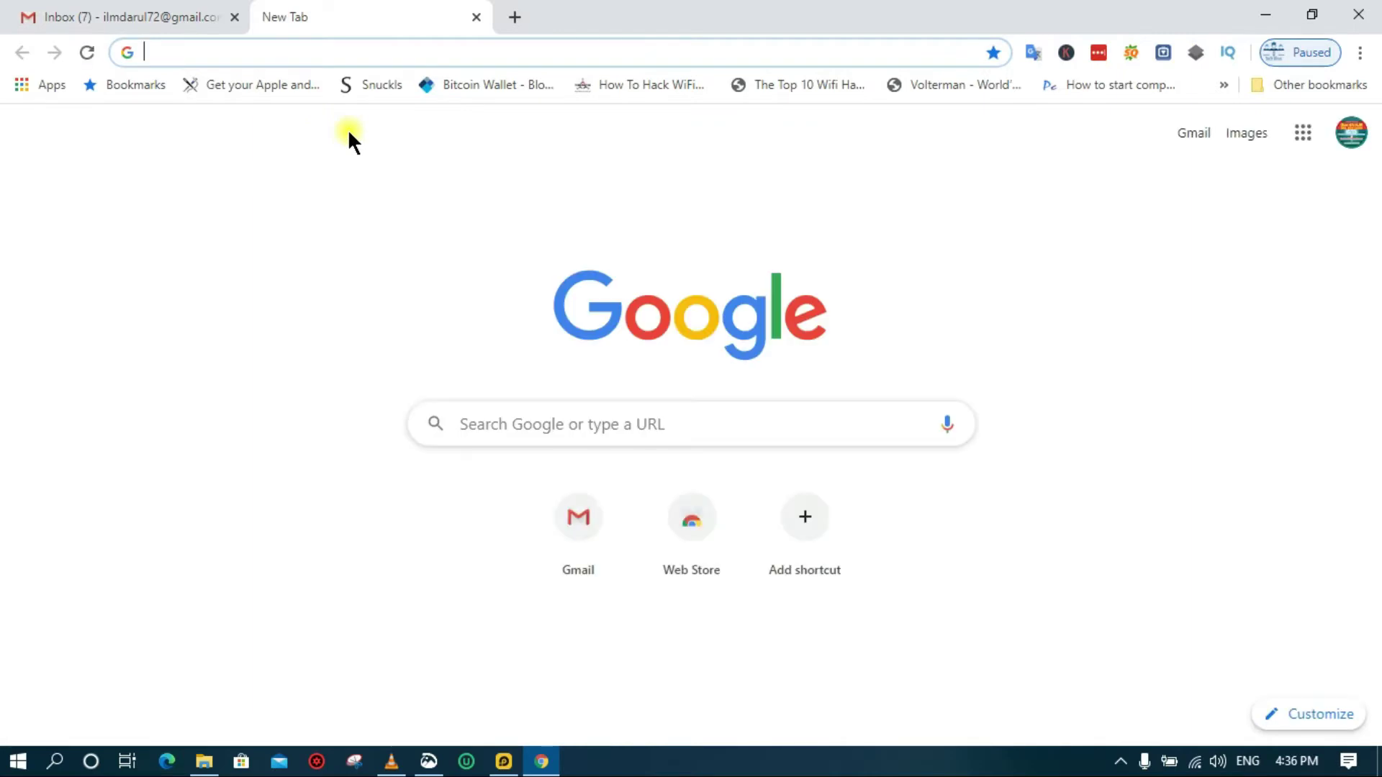
pyautogui.write('gool')
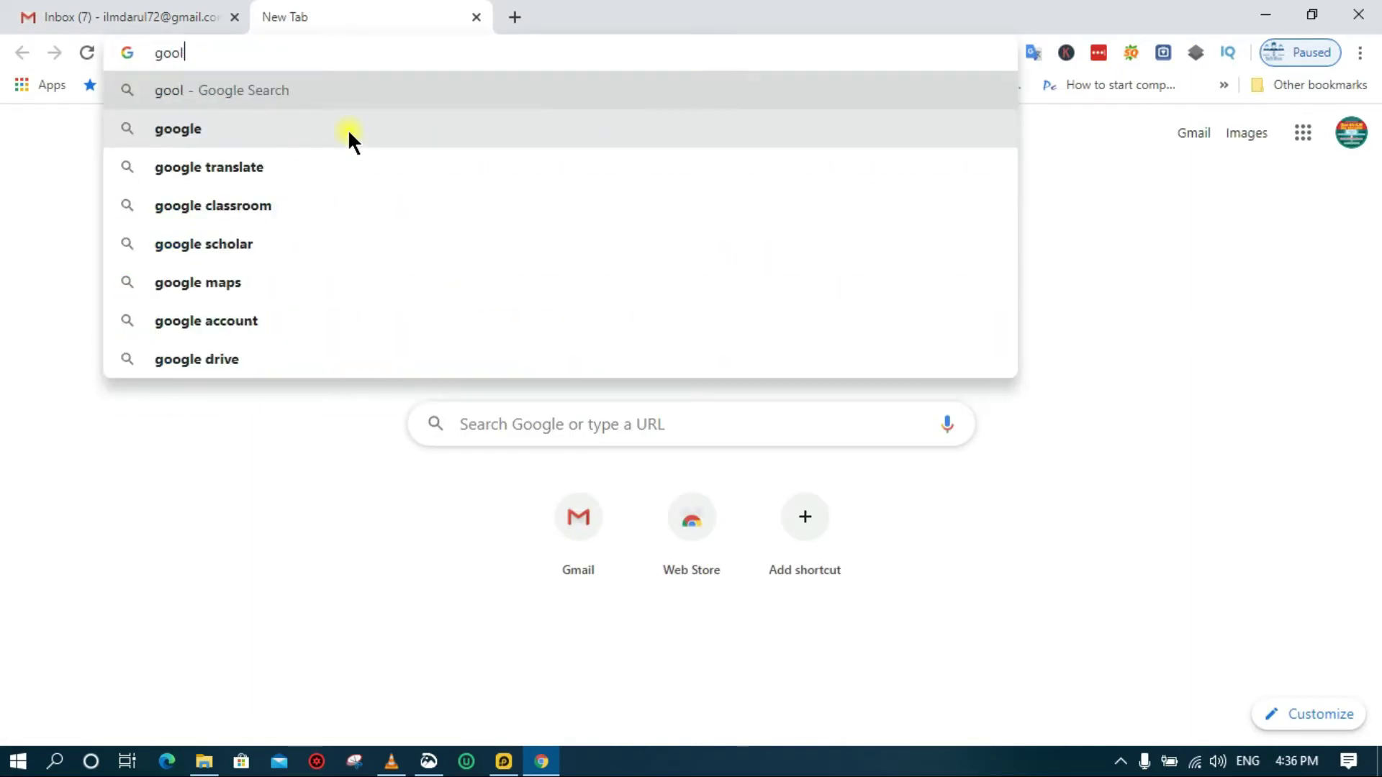
pyautogui.press('BackSpace')
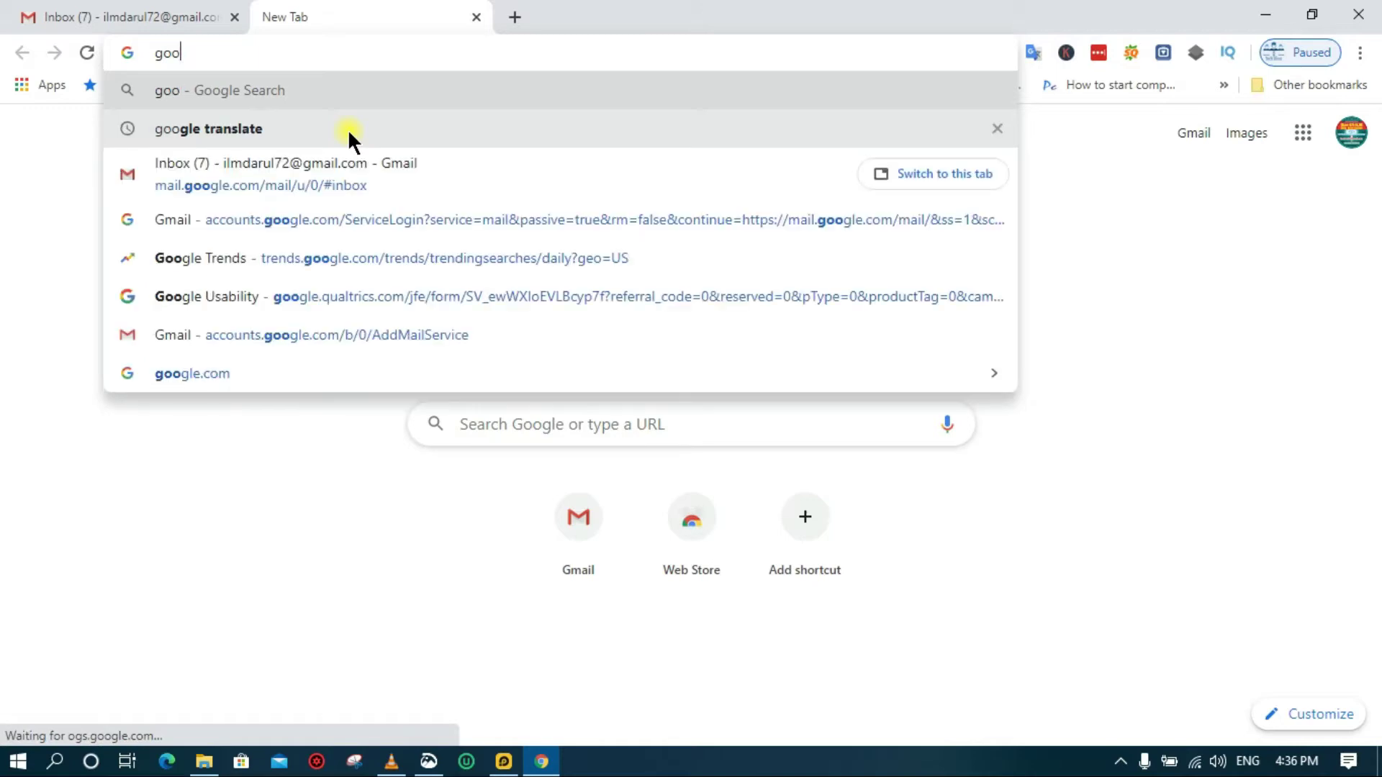
pyautogui.write('gle cloud')
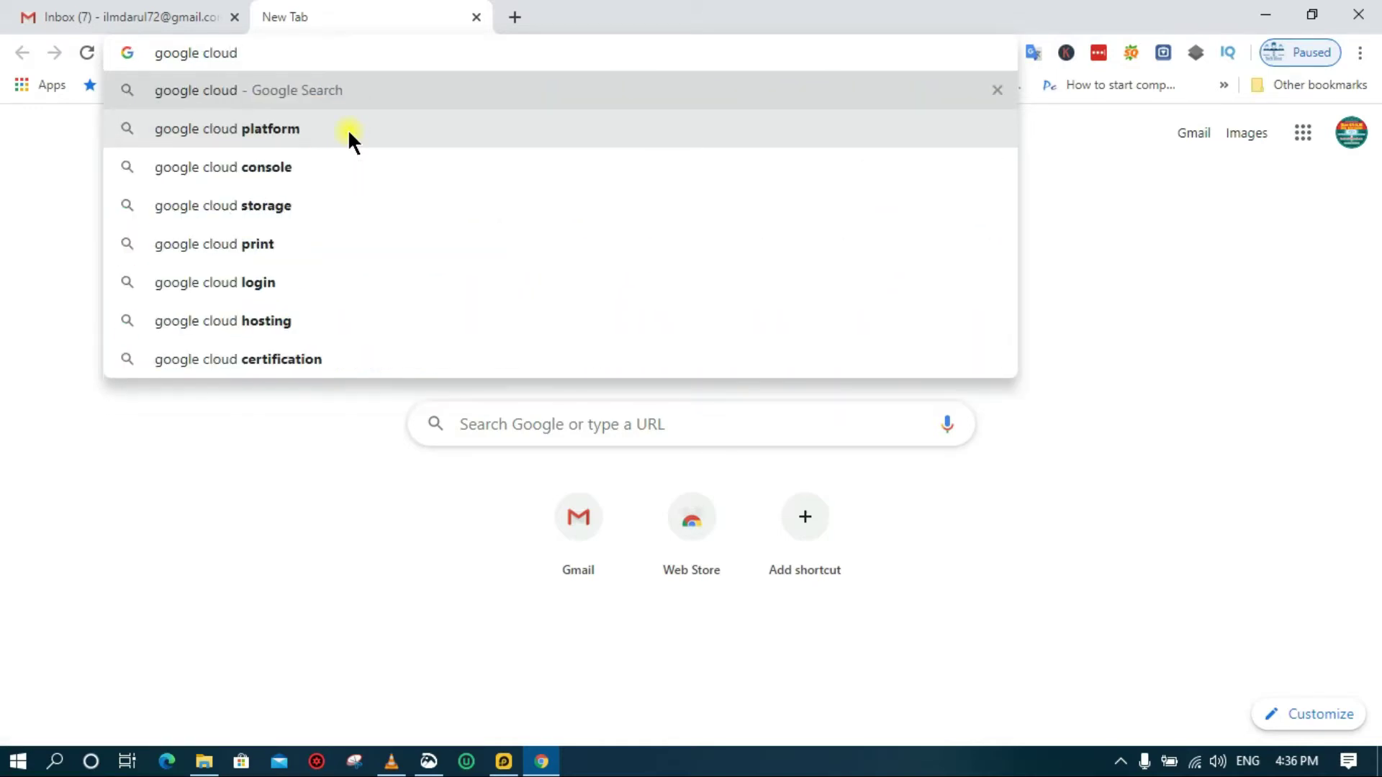
pyautogui.press('Return')
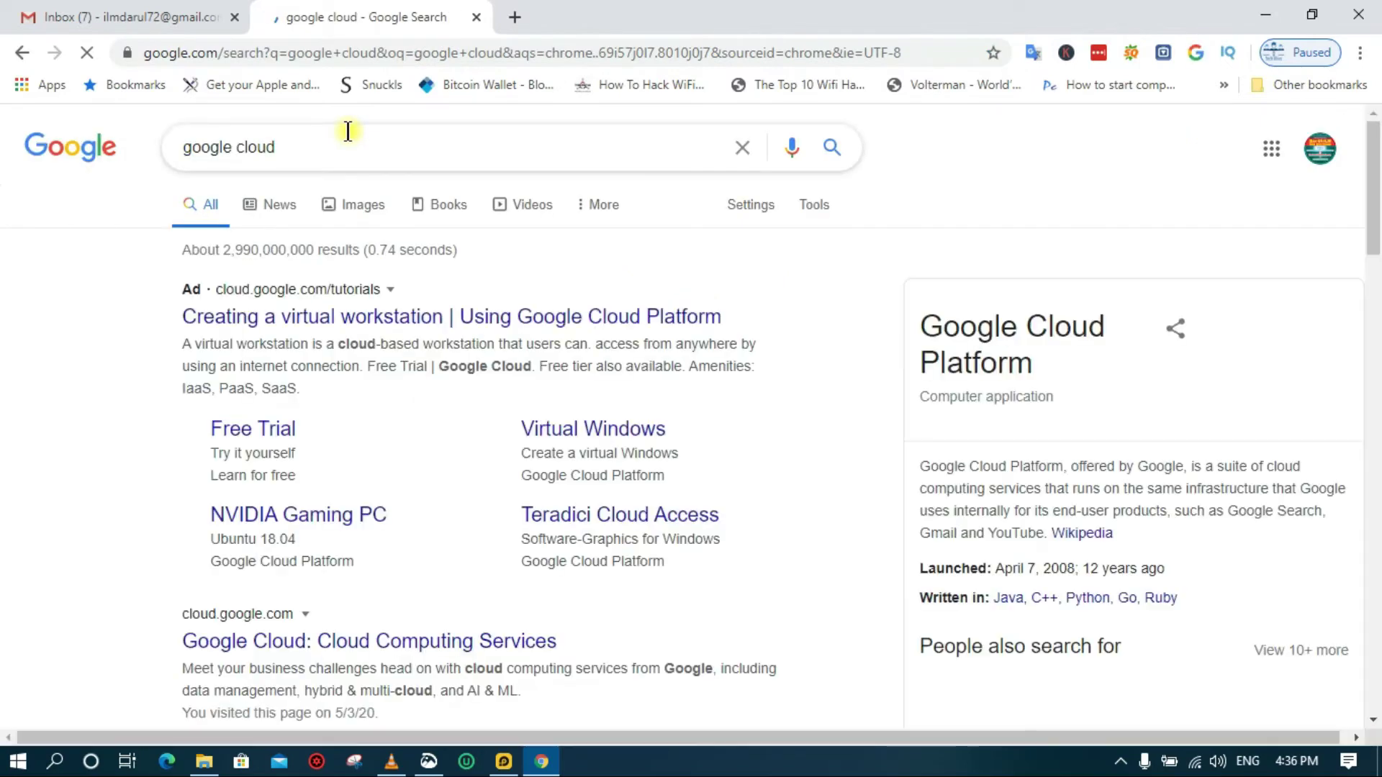
# Open the 'Google Cloud: Cloud Computing Services' result to load cloud.google.com
pyautogui.scroll(-4, 411, 294)
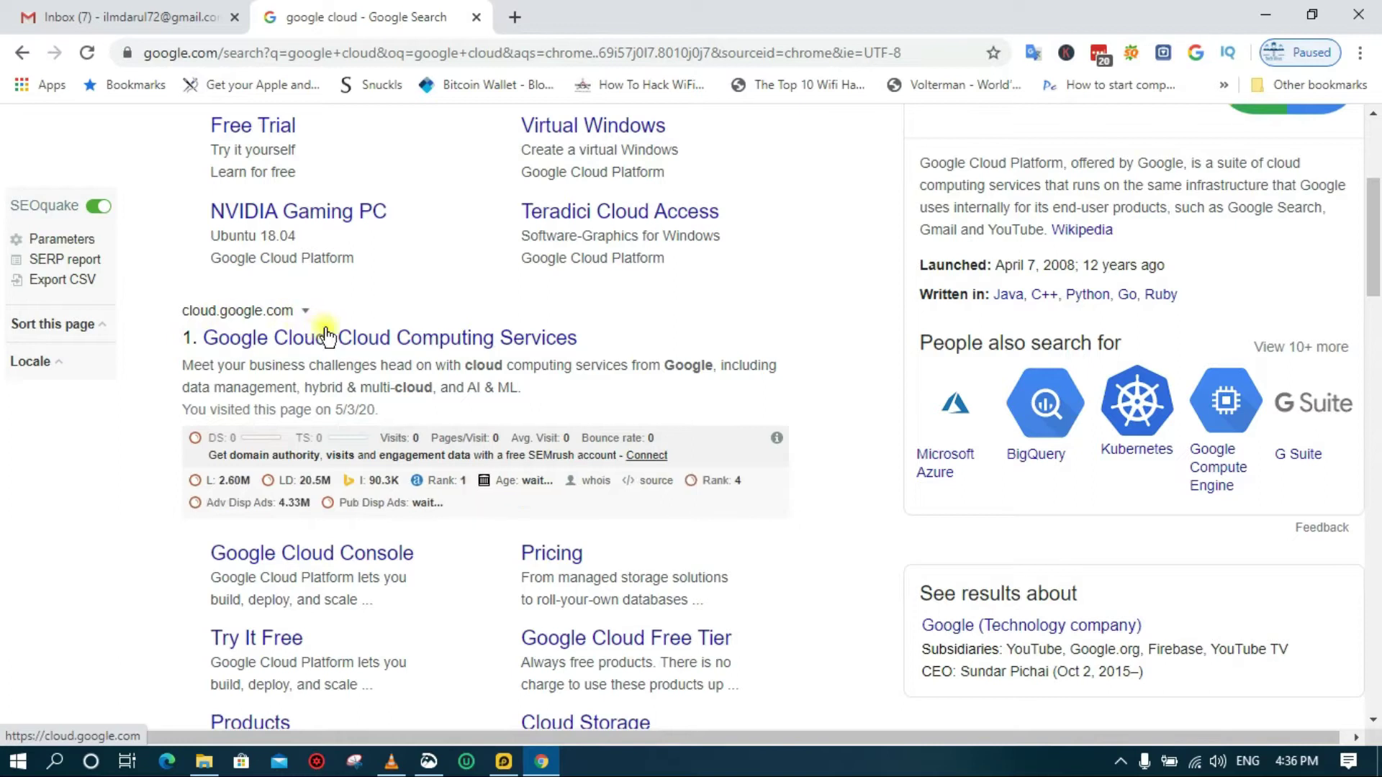
pyautogui.click(359, 337)
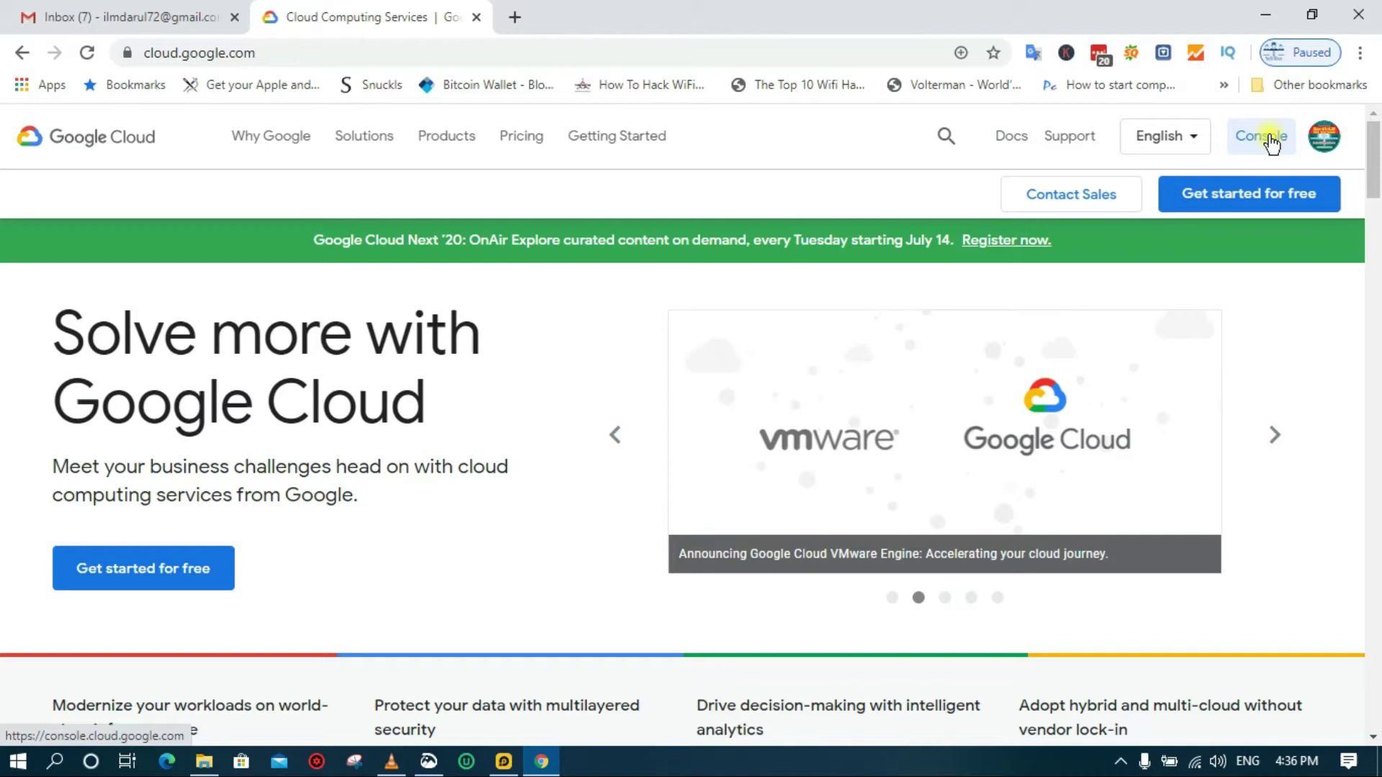
pyautogui.click(1244, 144)
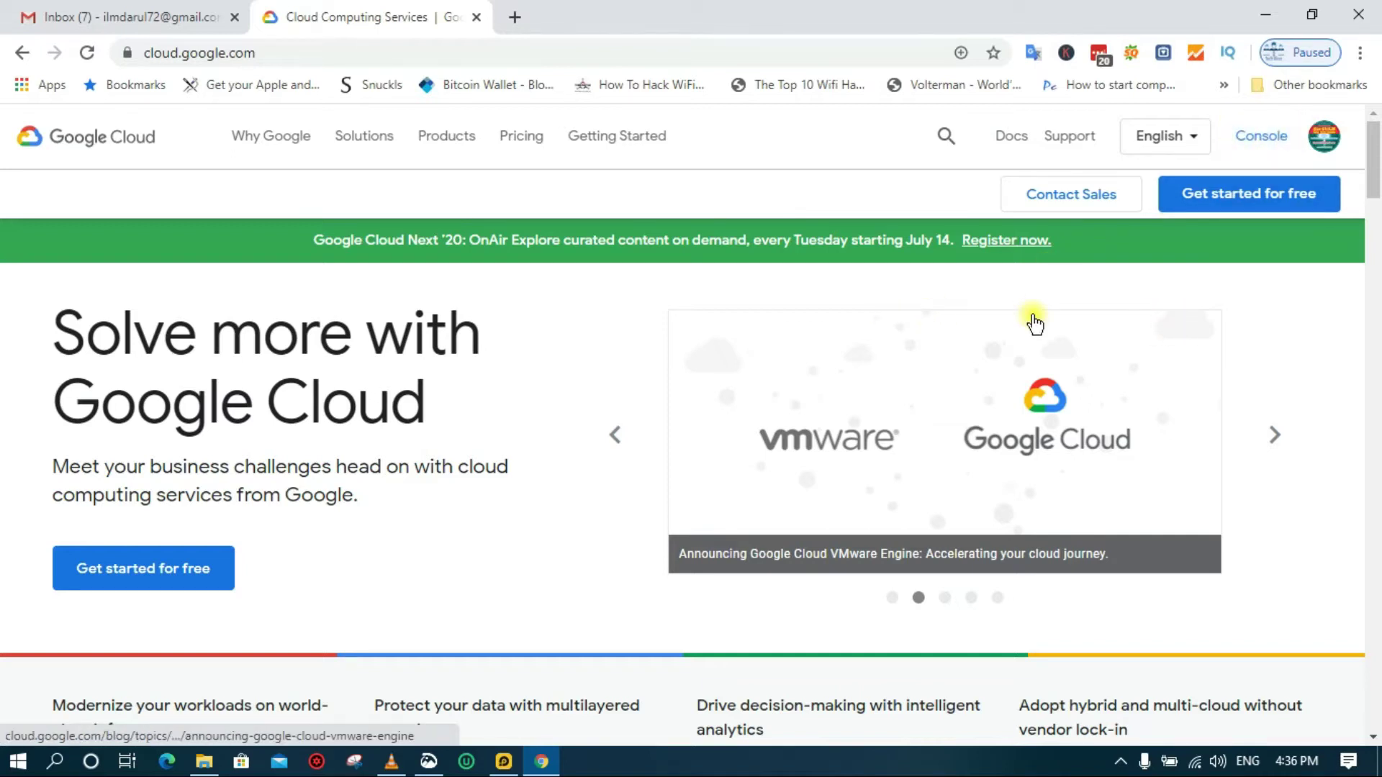
# Begin the free trial signup with 'Get started for free' on cloud.google.com
pyautogui.click(1256, 209)
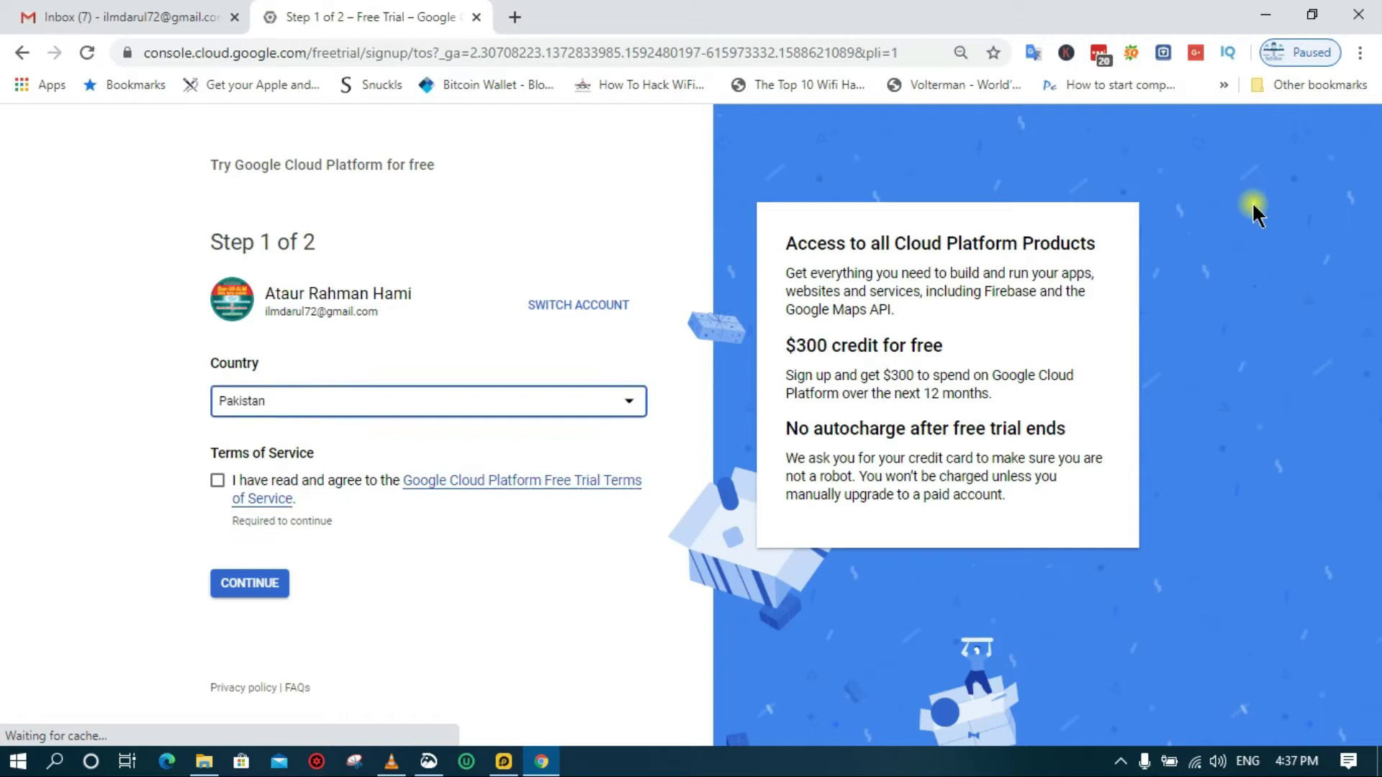
# Read the $300 free credit offer, accept the Terms of Service, and continue to Step 2
pyautogui.moveTo(786, 244); pyautogui.dragTo(1047, 490)
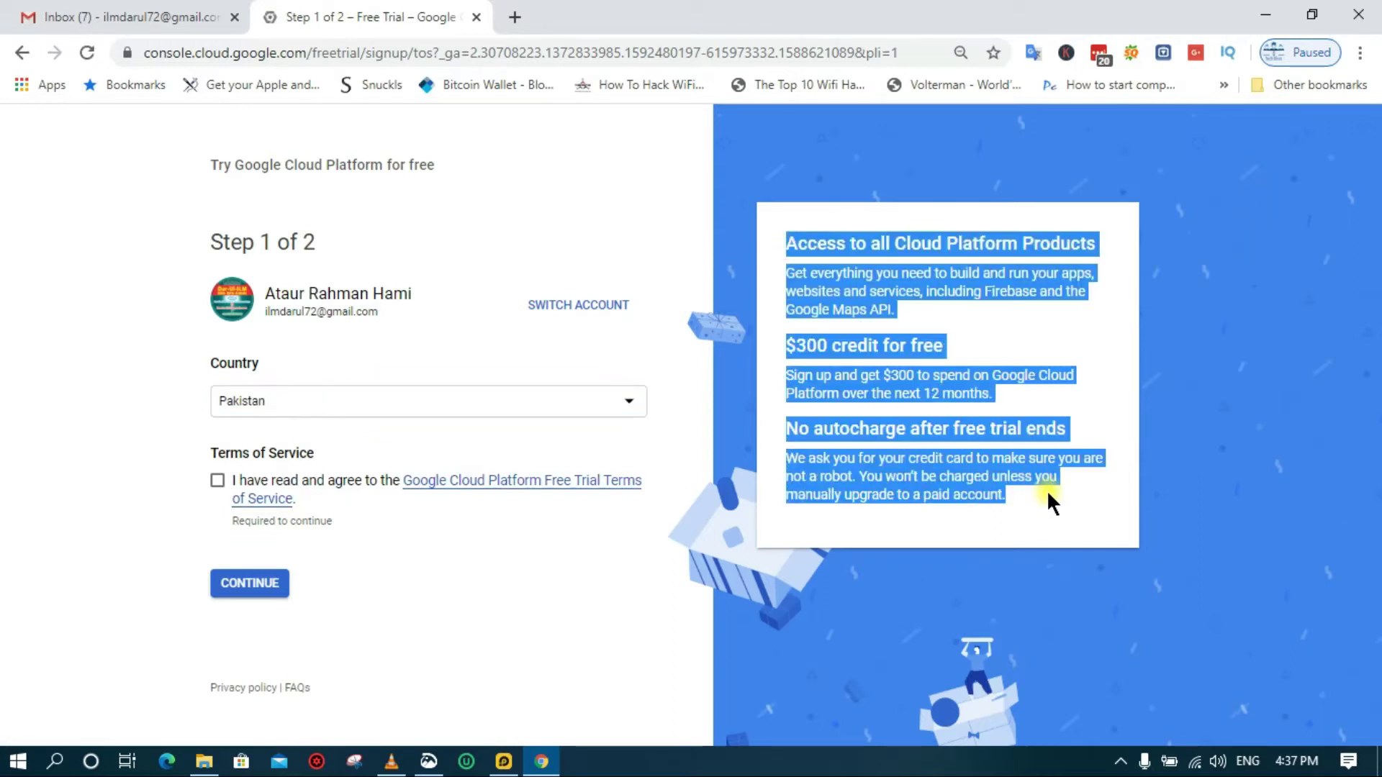
pyautogui.click(1054, 504)
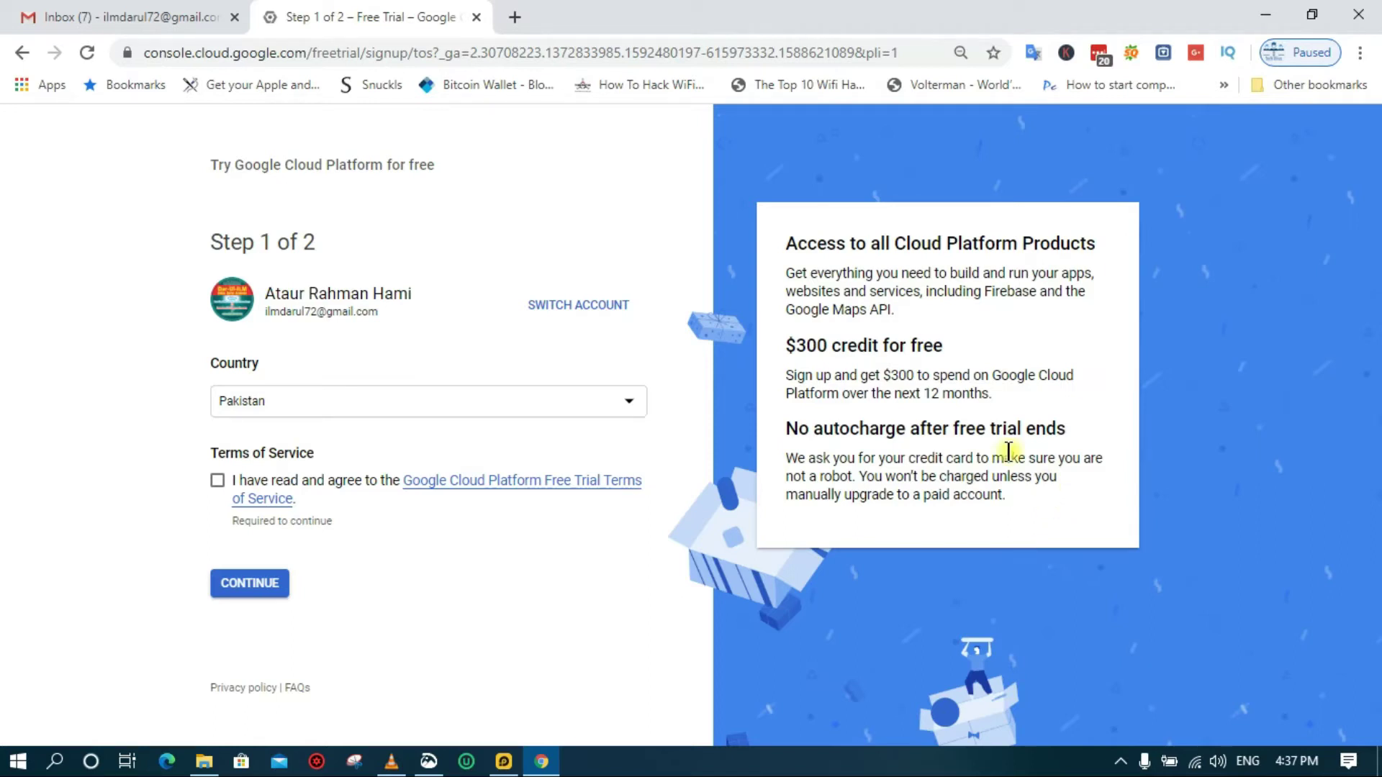
pyautogui.moveTo(787, 346); pyautogui.dragTo(967, 347)
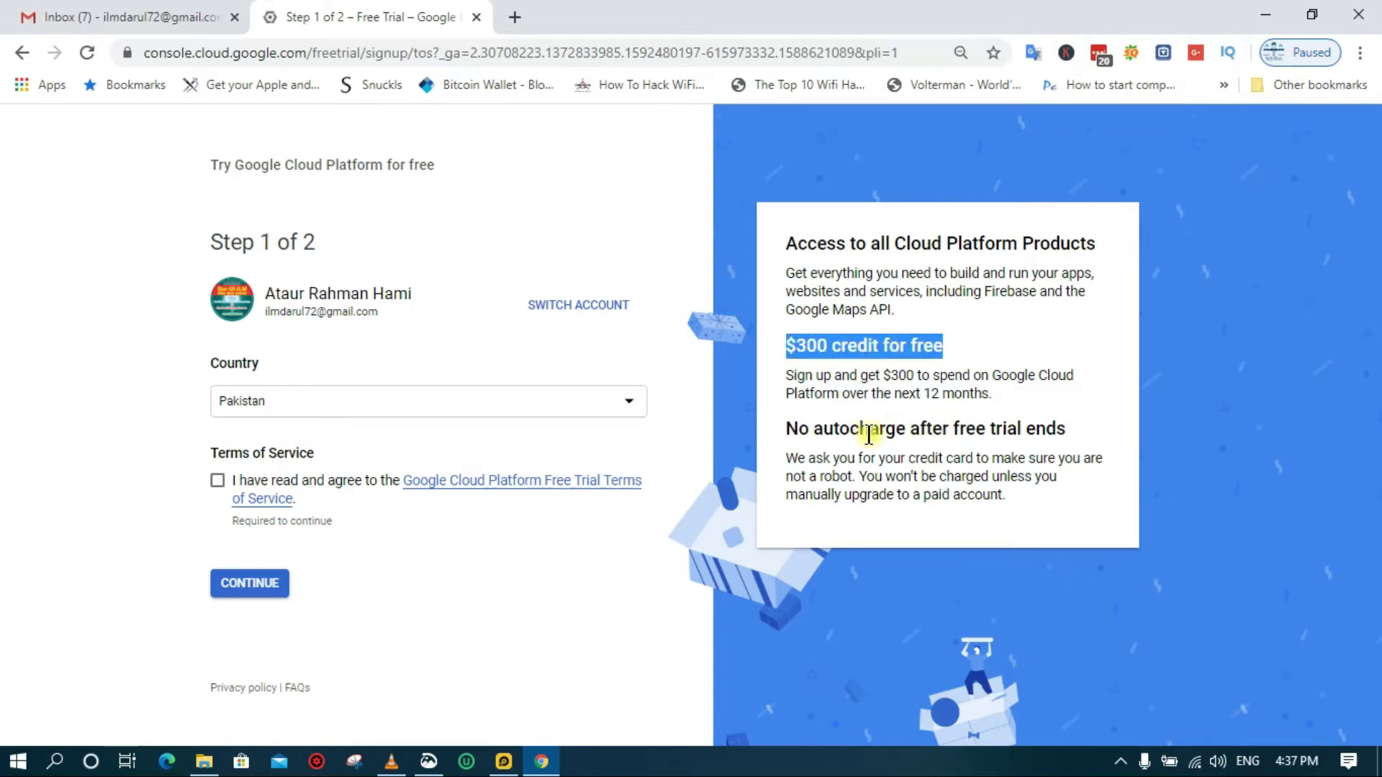
pyautogui.click(1086, 427)
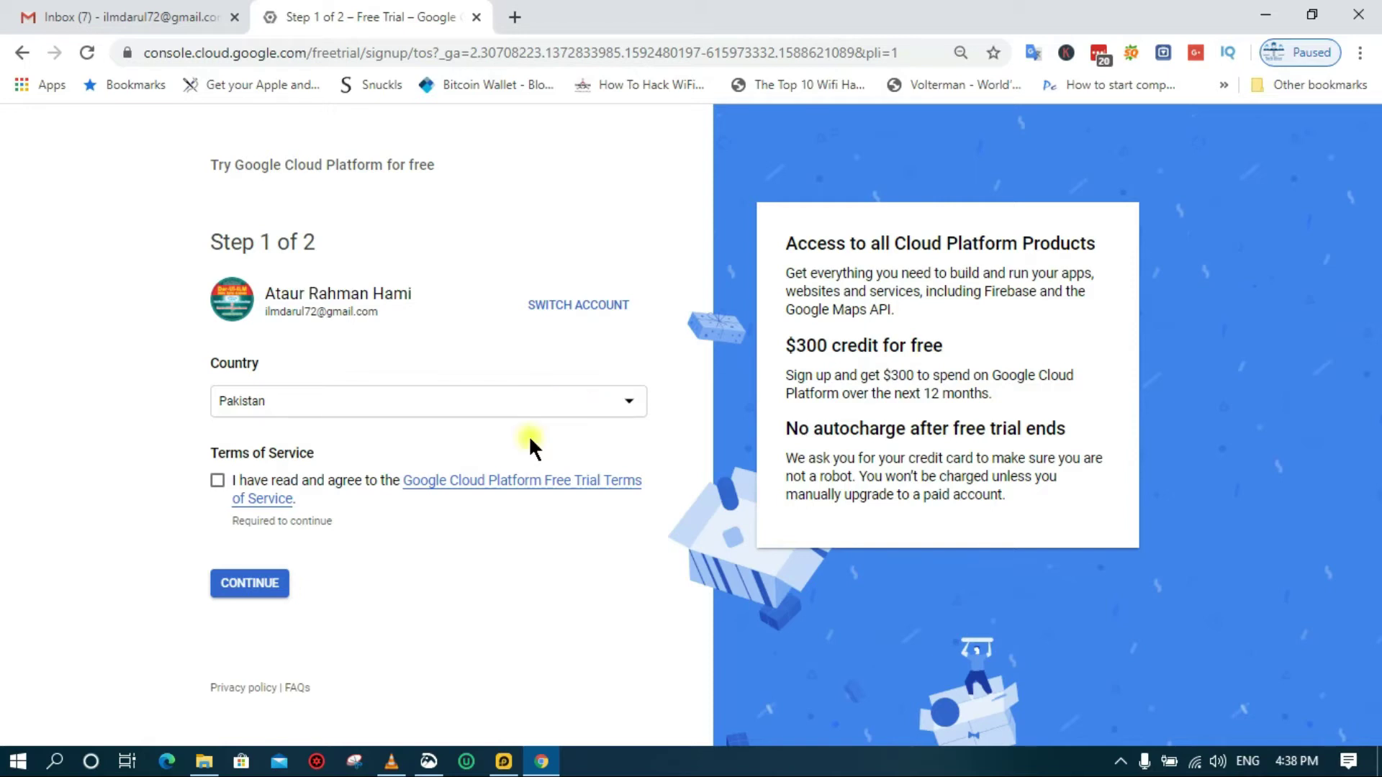
pyautogui.click(217, 481)
pyautogui.click(235, 602)
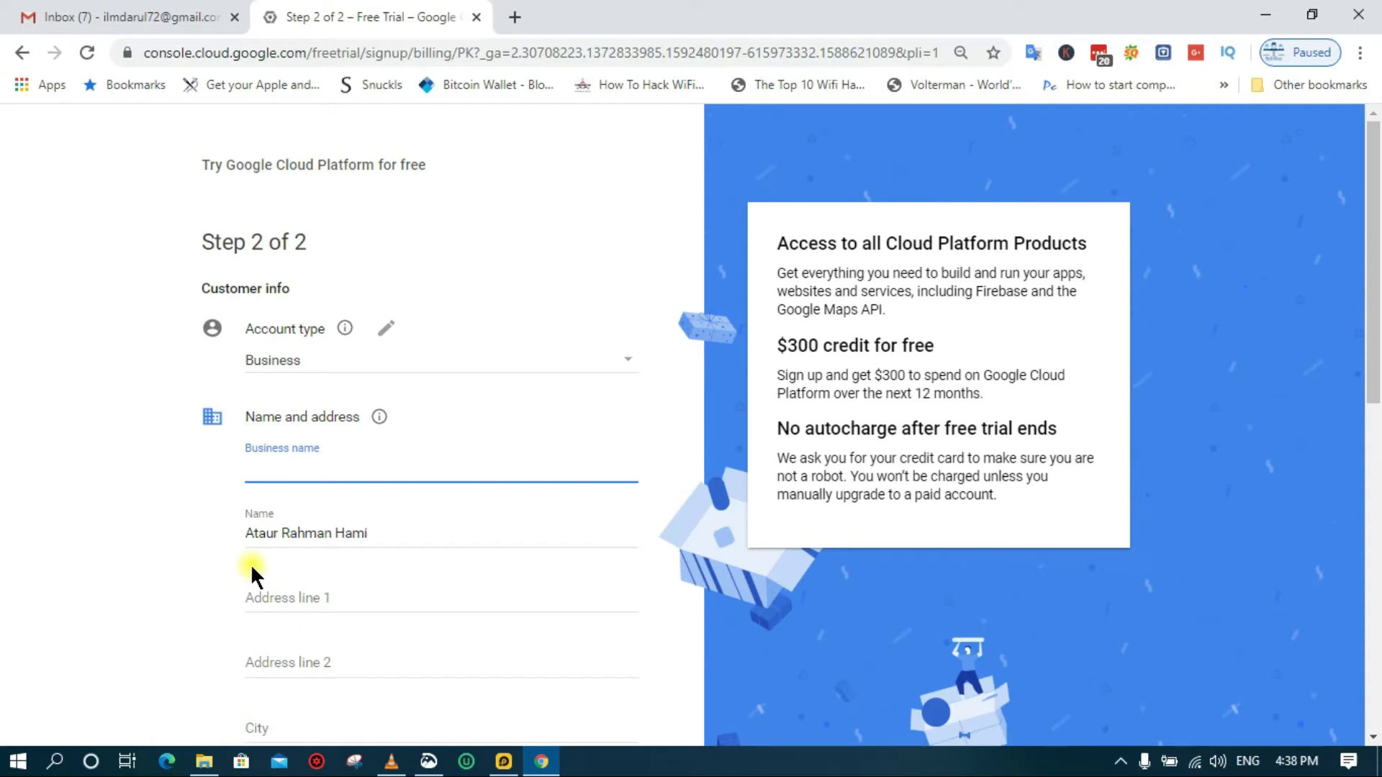
# Change the account type from Business to Individual
pyautogui.scroll(-1, 294, 371)
pyautogui.scroll(-1, 294, 371)
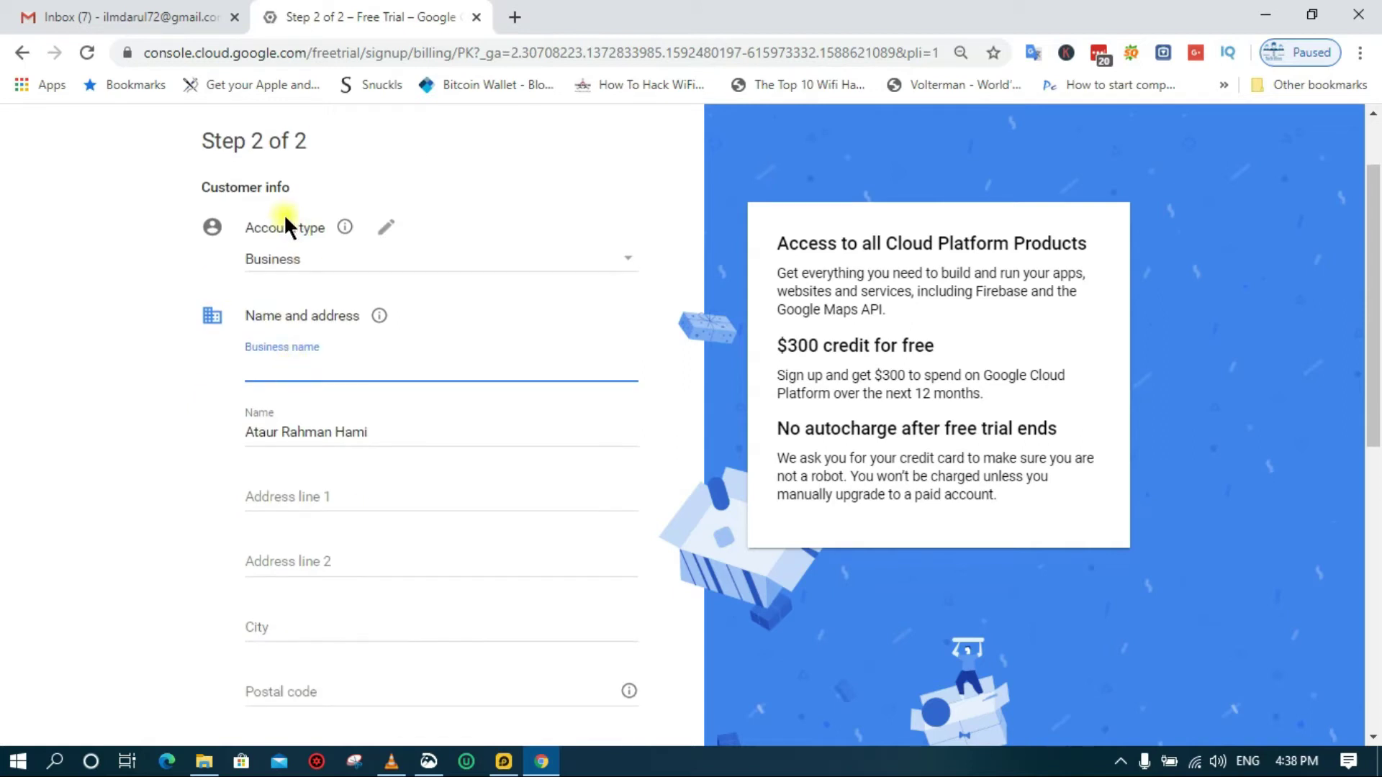
pyautogui.click(580, 264)
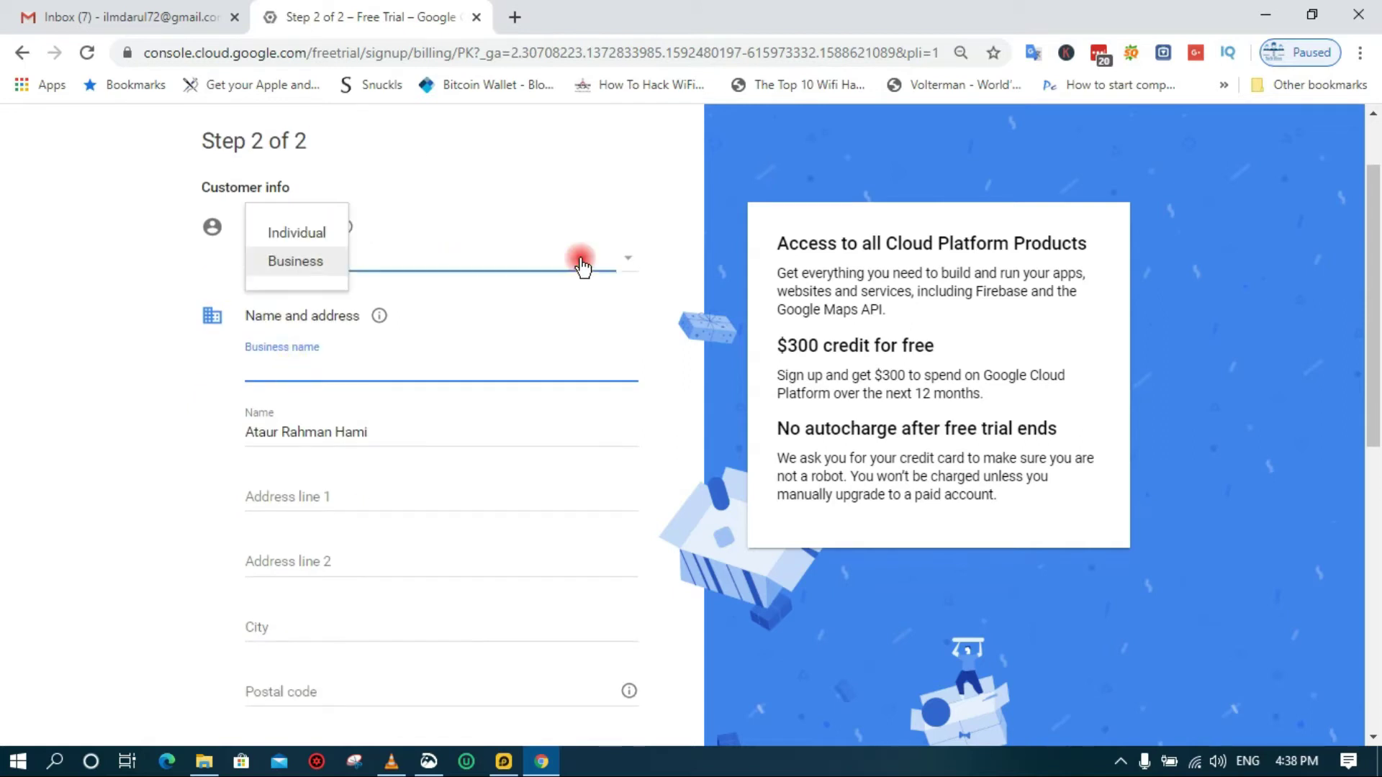
pyautogui.click(295, 232)
pyautogui.scroll(-3, 460, 297)
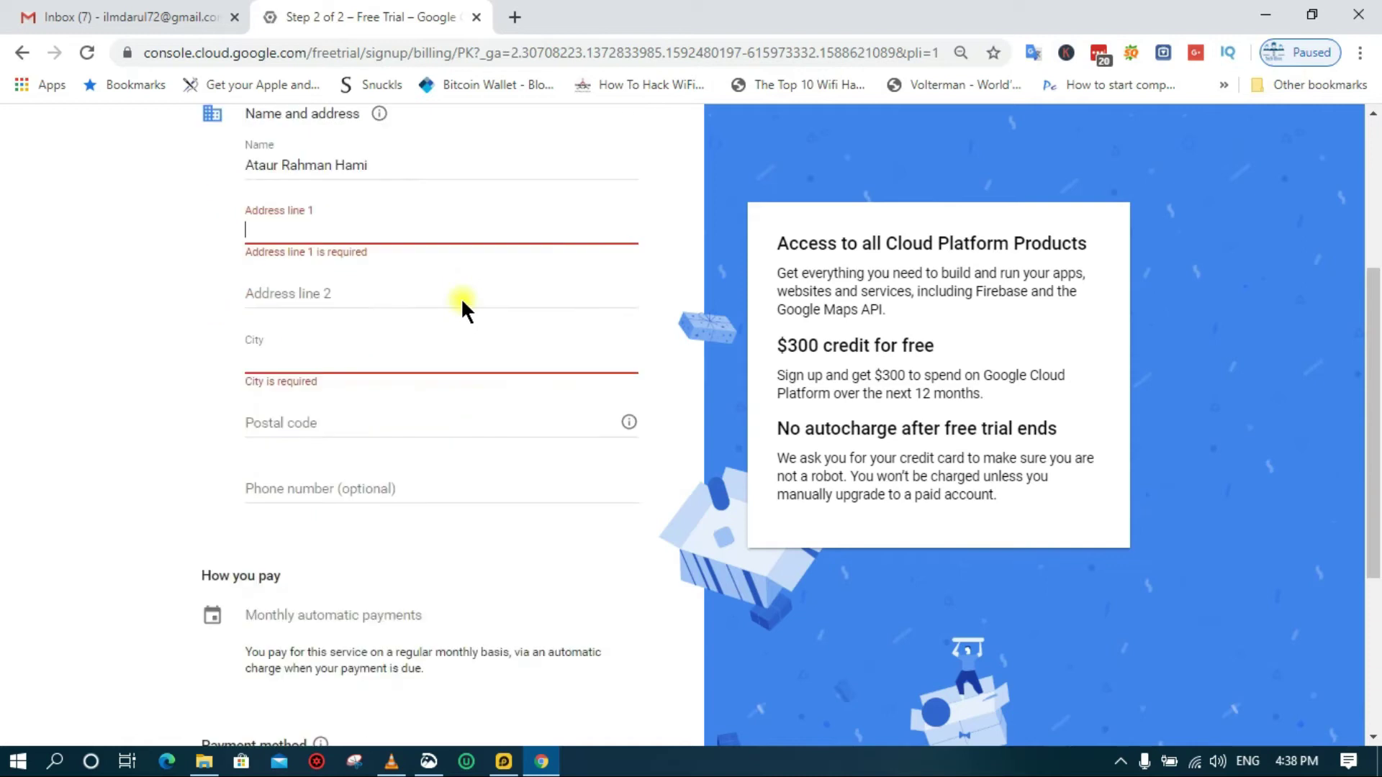
pyautogui.scroll(1, 460, 296)
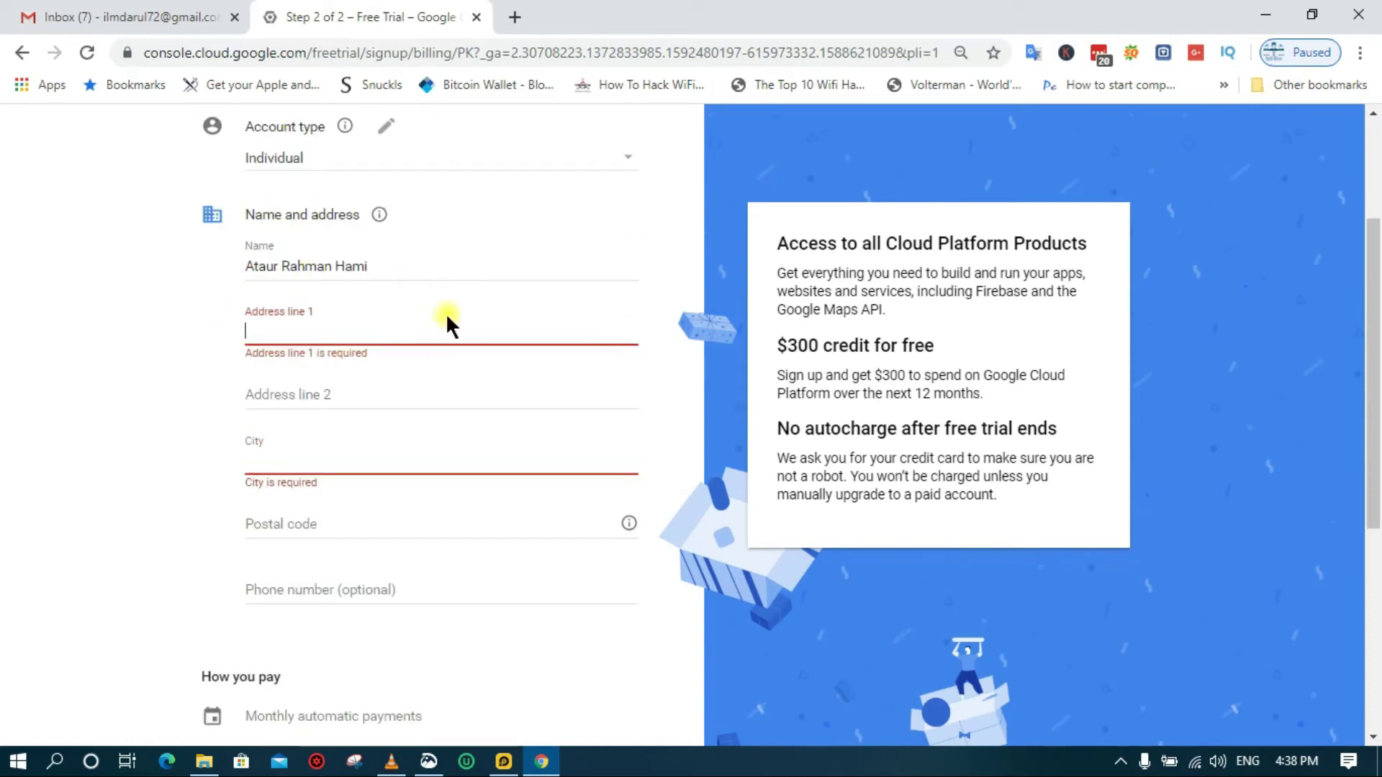
# Fill in the street address, city and postal code fields of the billing address
pyautogui.click(329, 333)
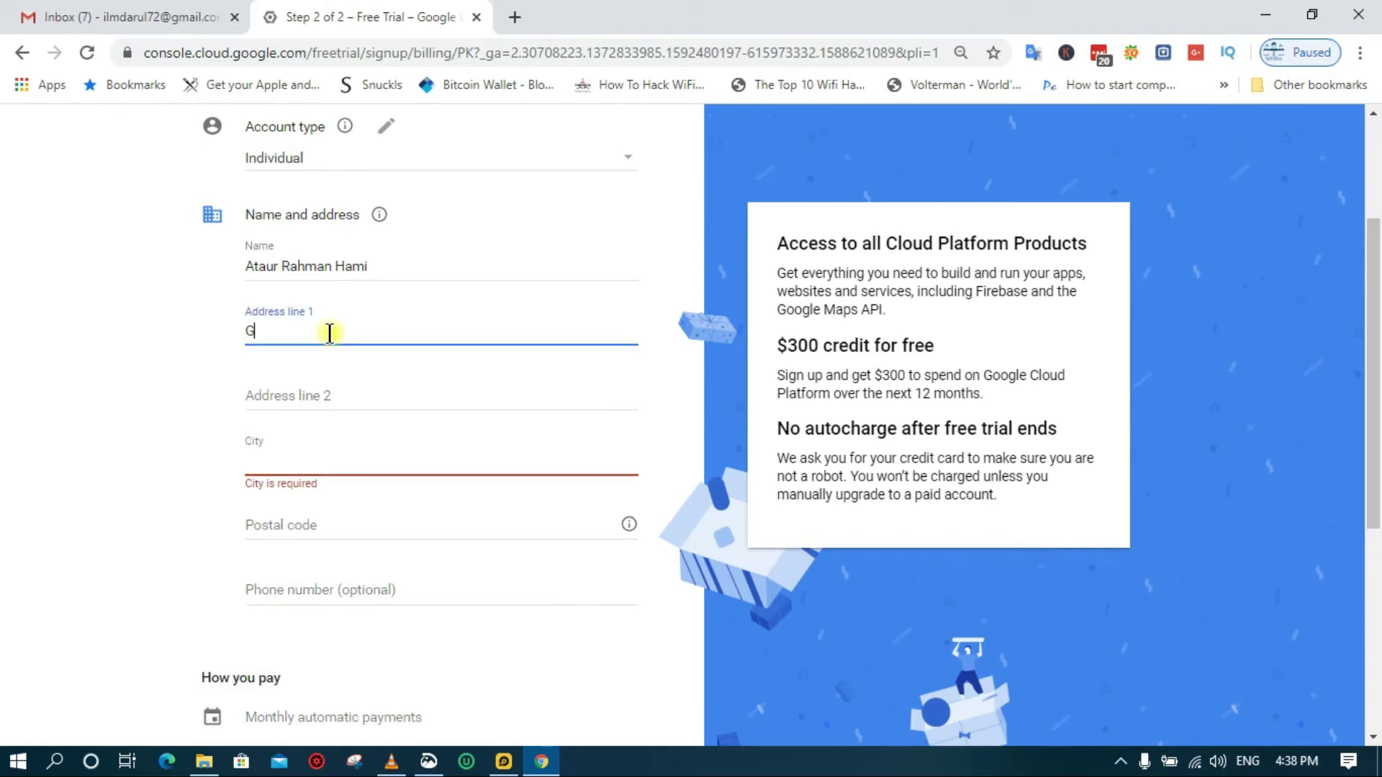
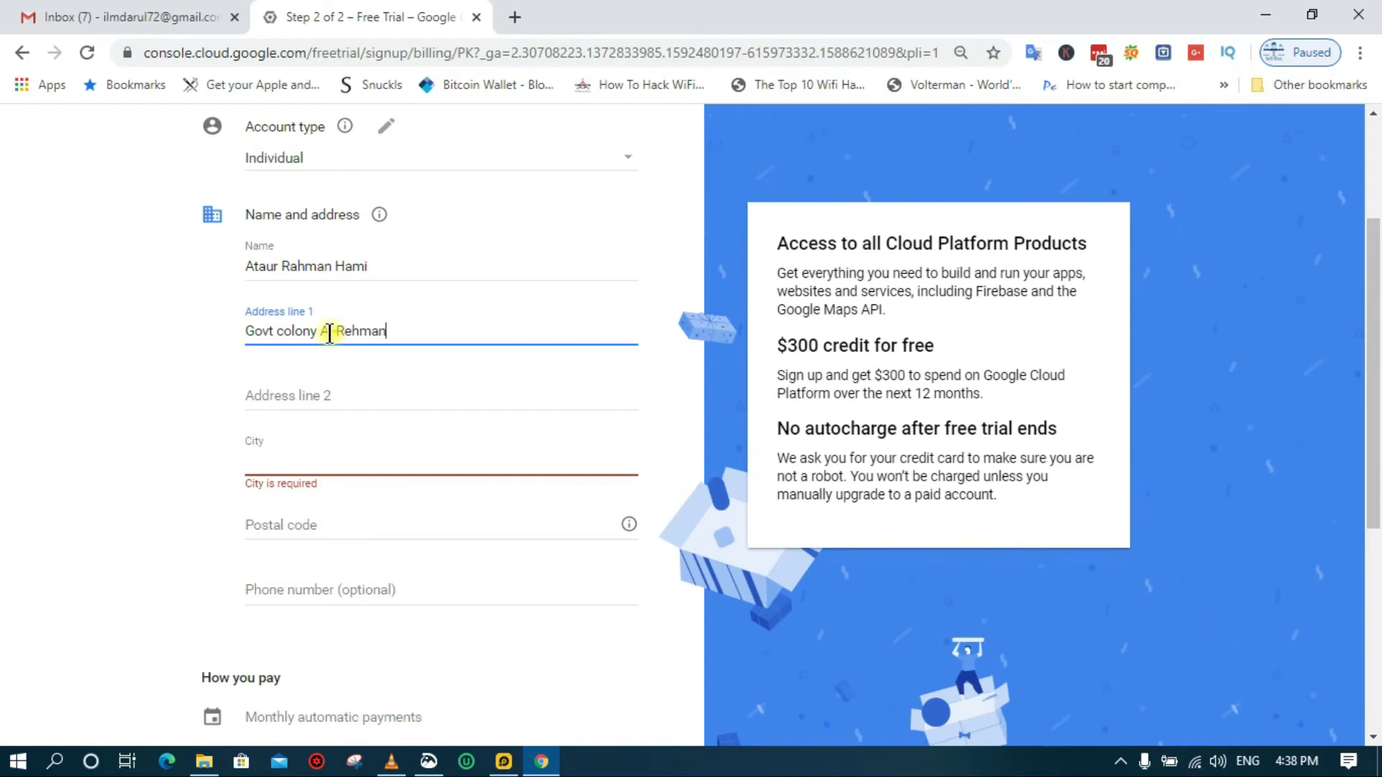
pyautogui.click(334, 460)
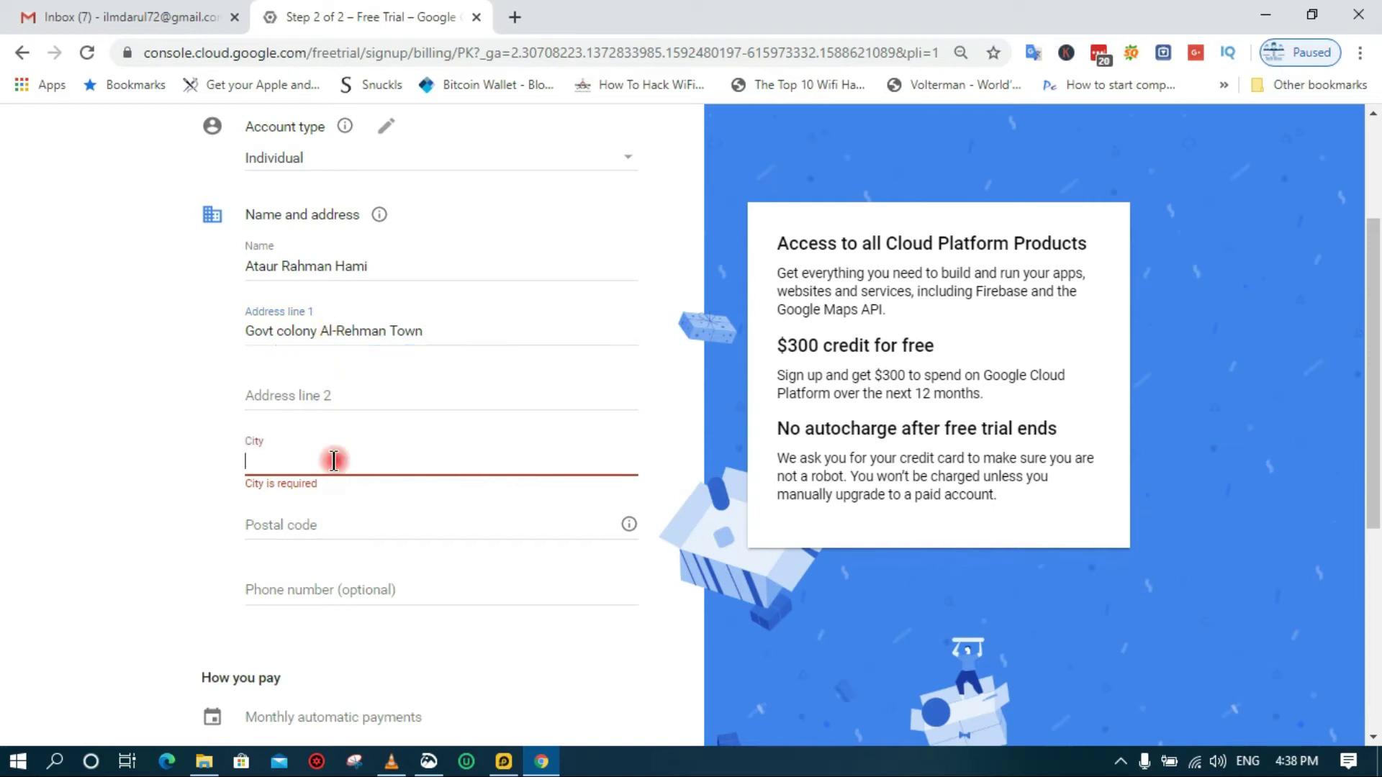
pyautogui.write('Okara')
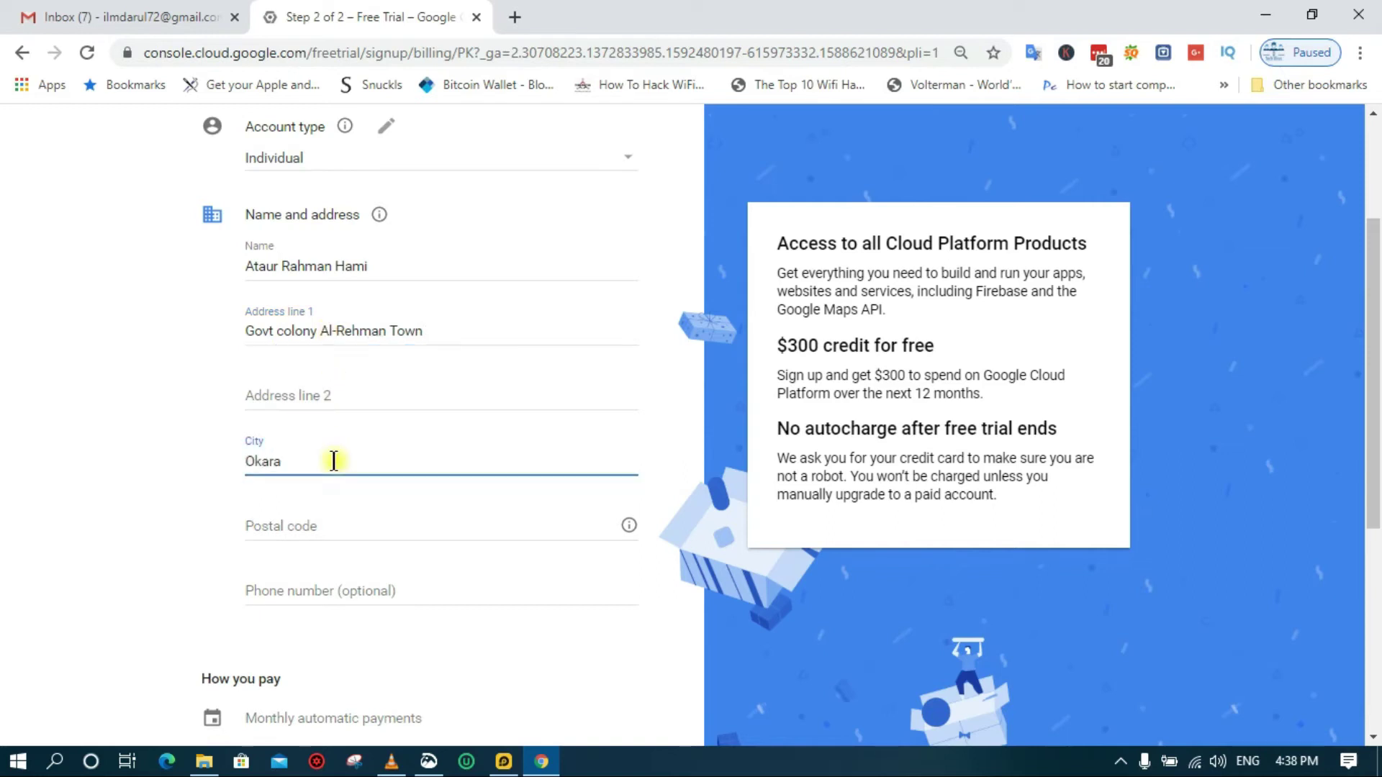
pyautogui.click(333, 533)
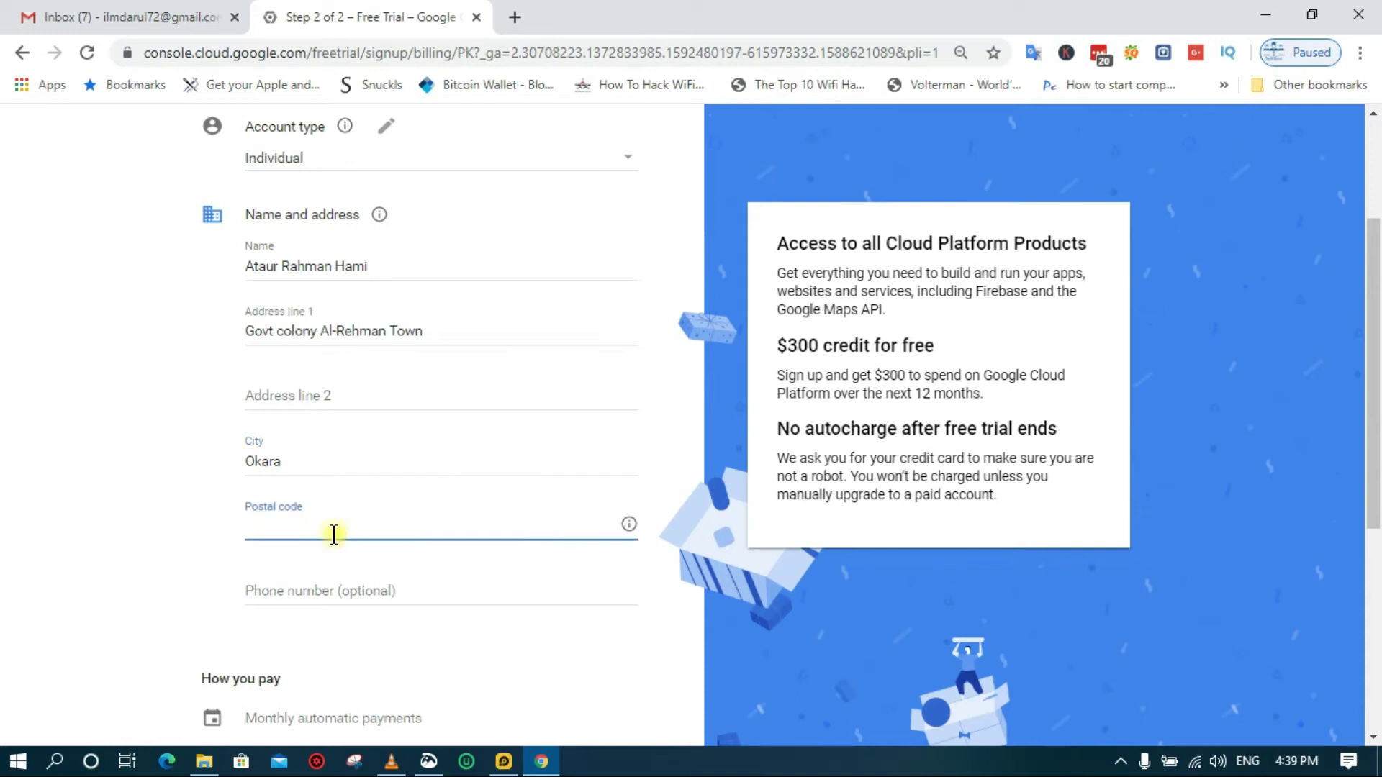
pyautogui.write('546300')
pyautogui.press('BackSpace')
pyautogui.press('BackSpace')
pyautogui.press('BackSpace')
pyautogui.press('BackSpace')
pyautogui.press('BackSpace')
pyautogui.write('6300')
# Save the address by moving on to the Monthly automatic payments section
pyautogui.scroll(-3, 331, 504)
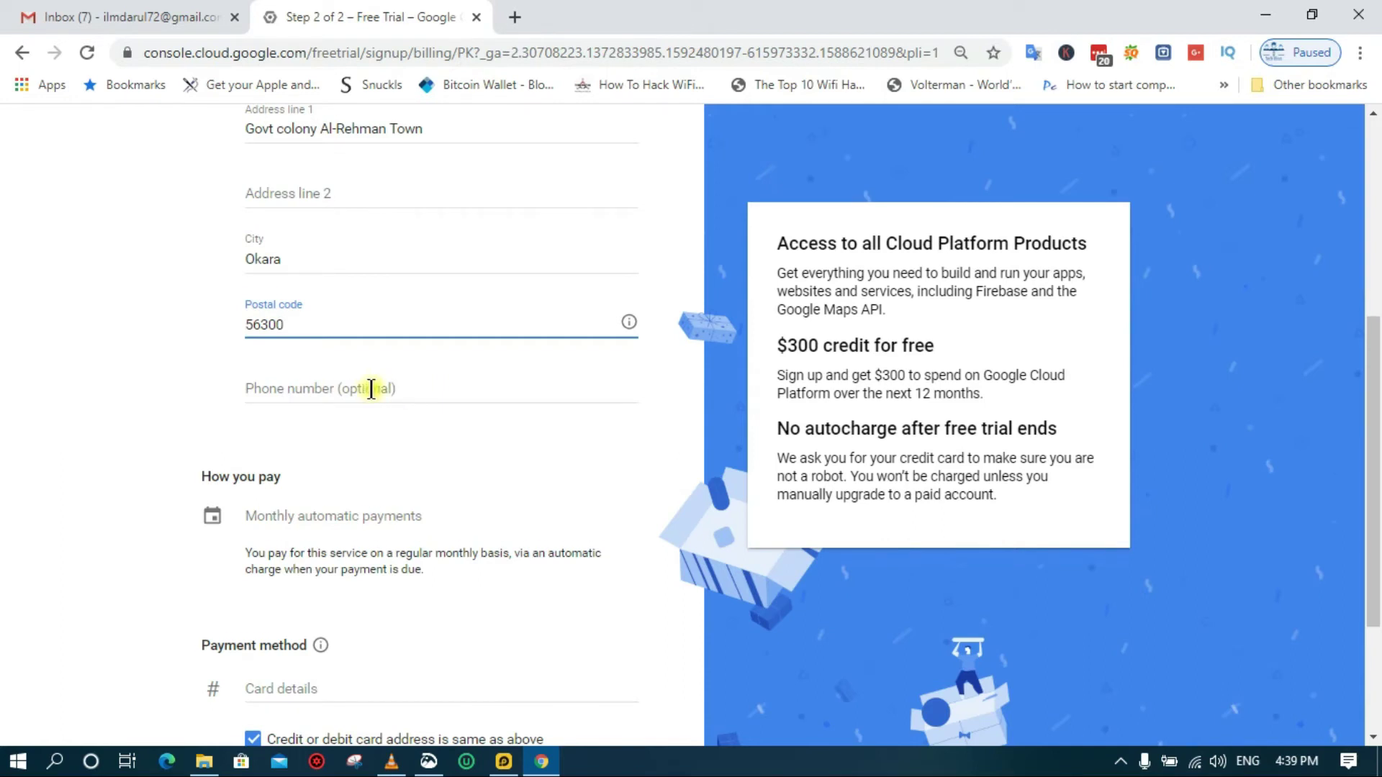
pyautogui.scroll(-2, 373, 387)
pyautogui.scroll(-1, 371, 388)
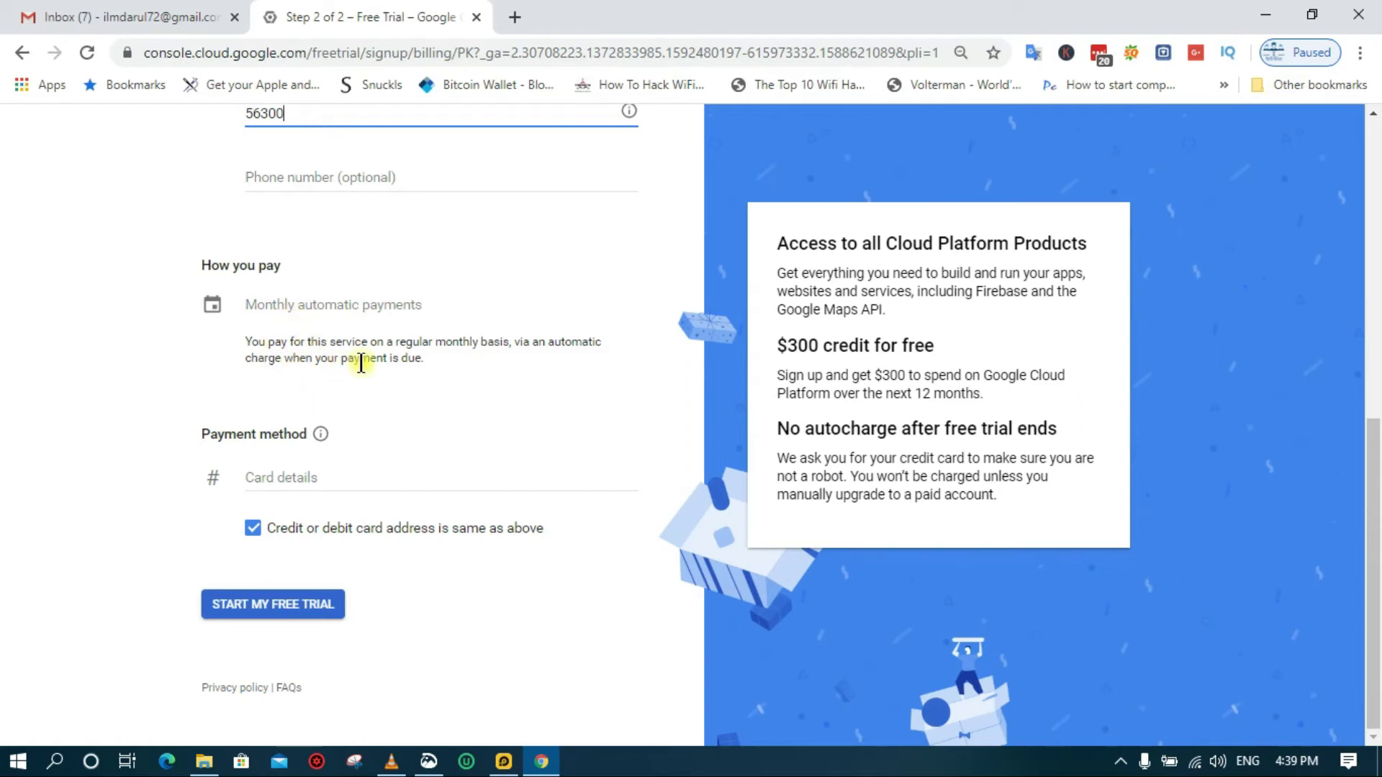
pyautogui.click(354, 309)
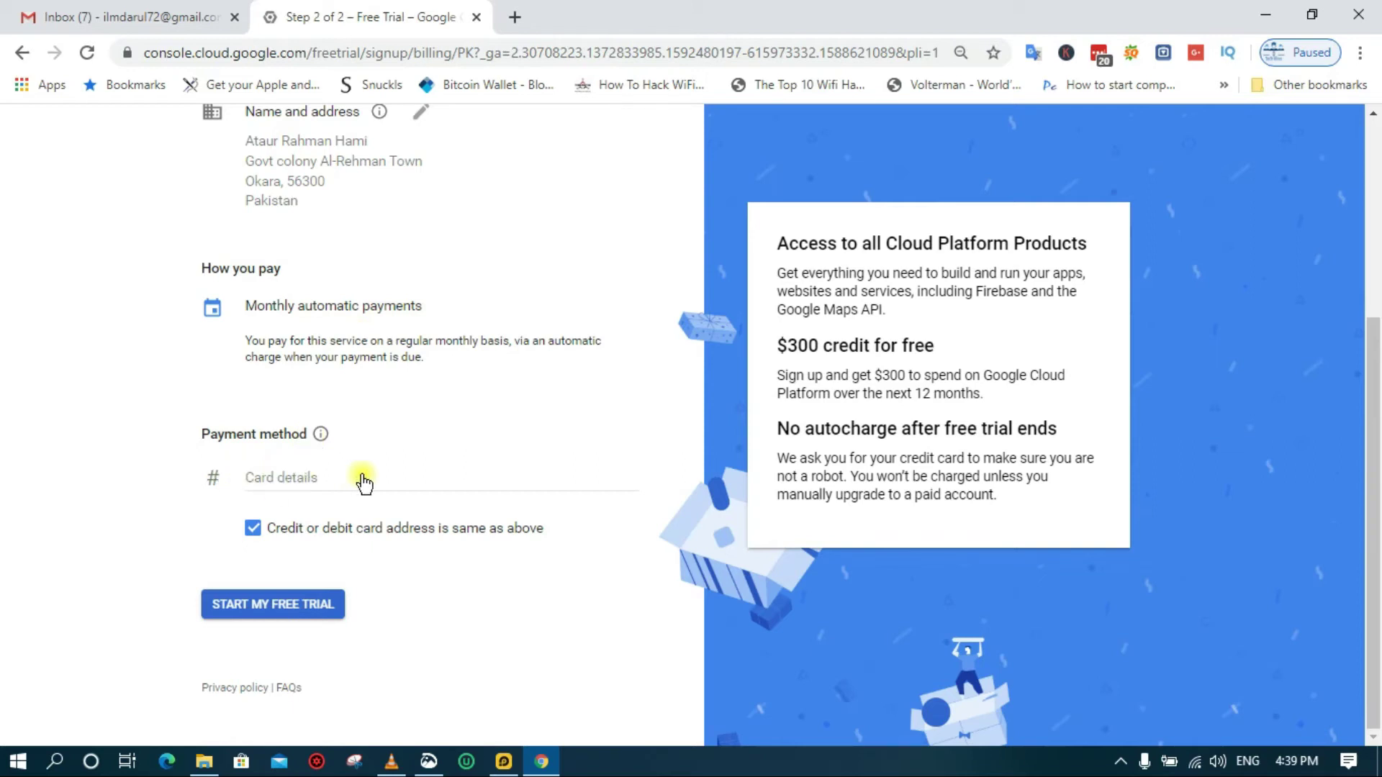
# Expand Card details to reveal the card number, MM/YY and CVC fields
pyautogui.click(305, 479)
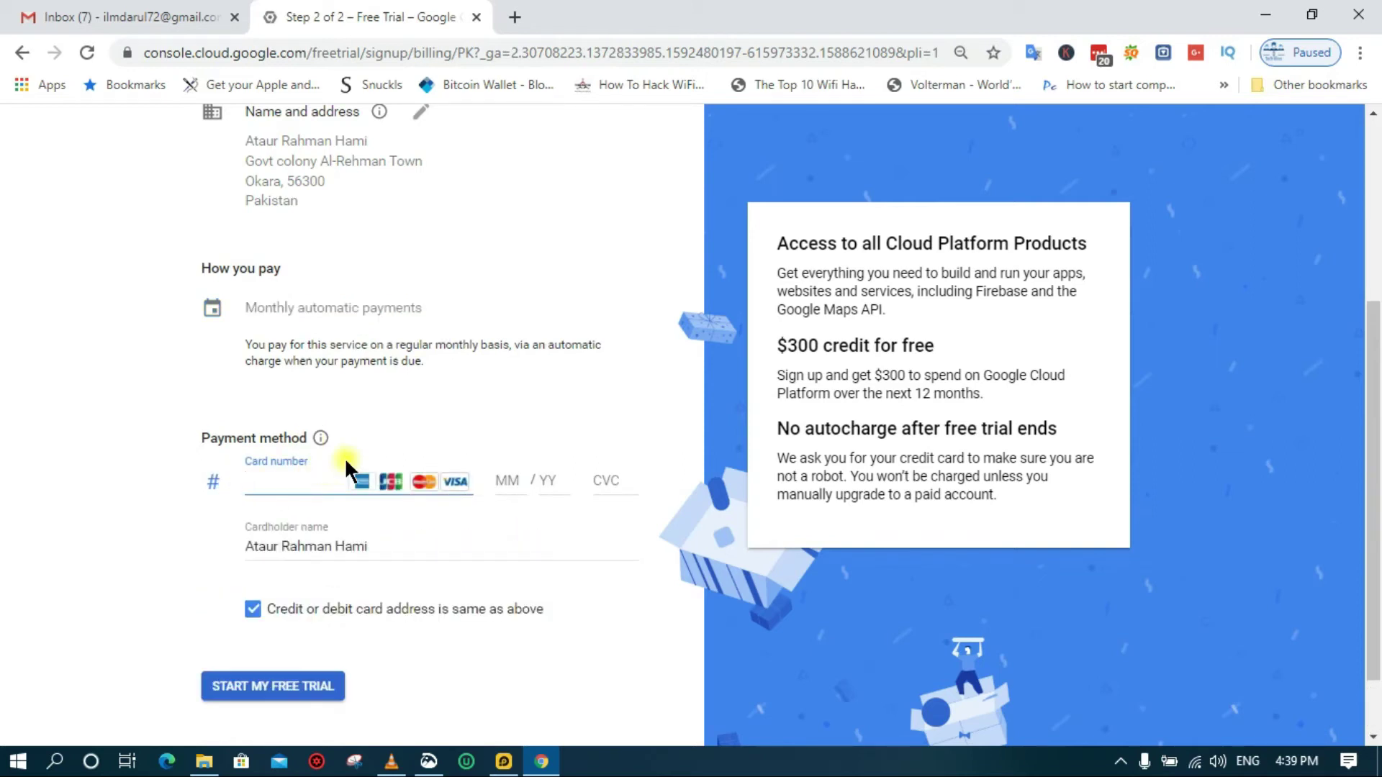
pyautogui.scroll(-1, 350, 454)
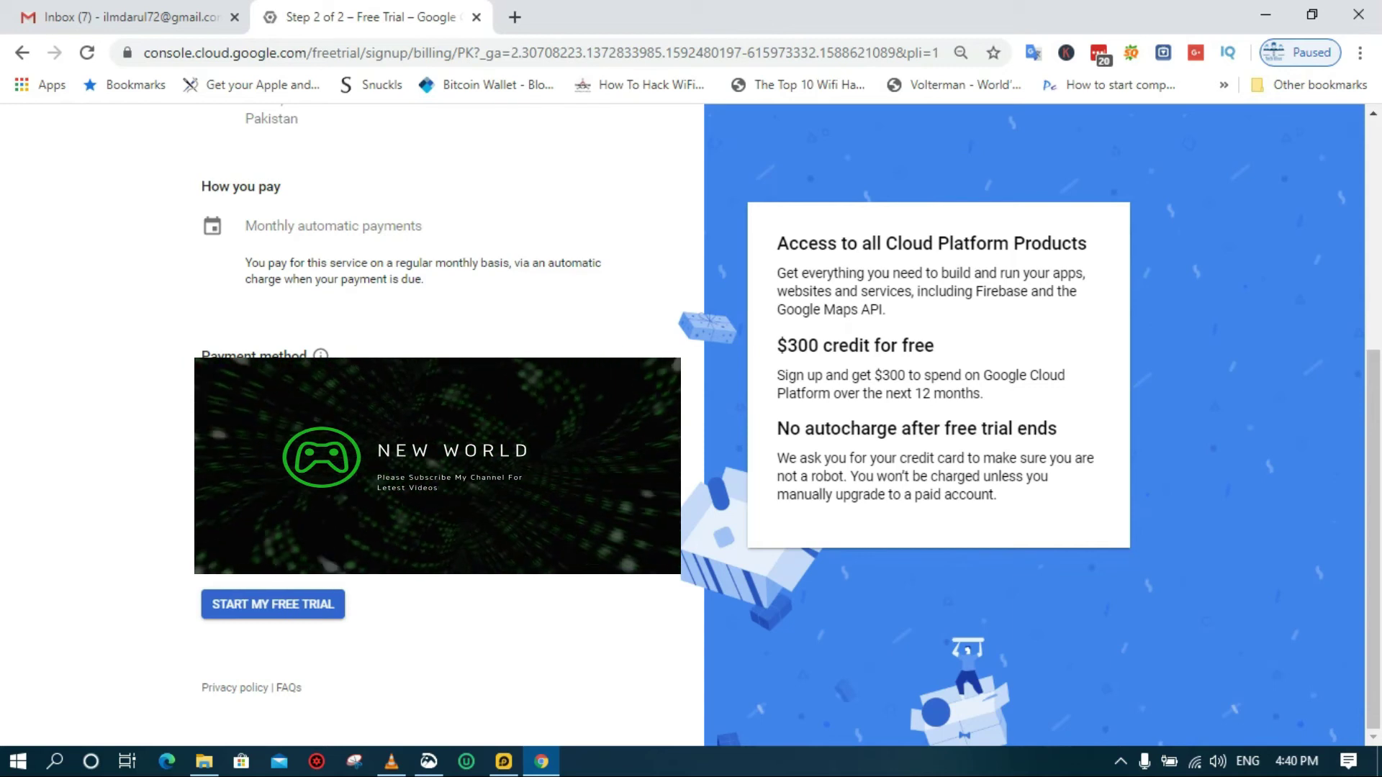
# Submit with START MY FREE TRIAL, then choose PROCEED TO VERIFICATION
pyautogui.click(303, 602)
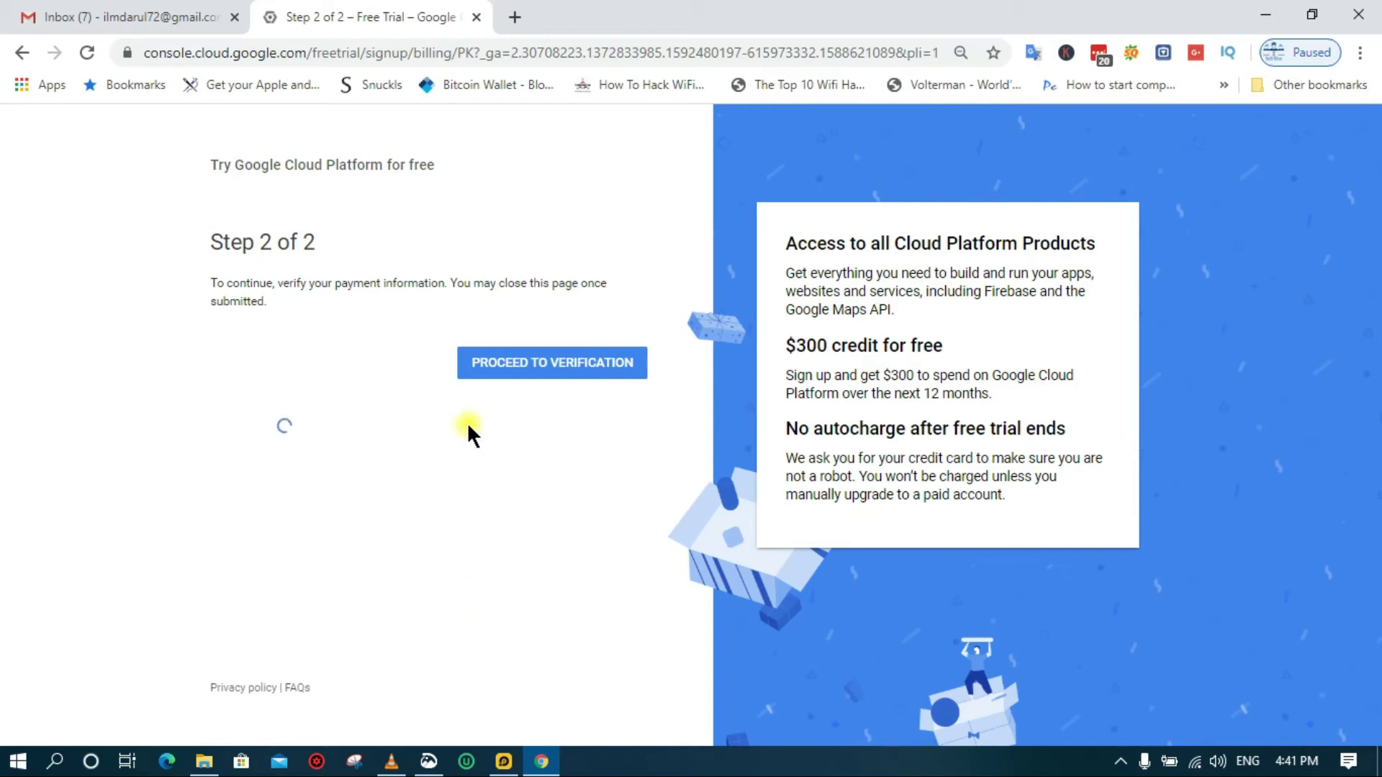
pyautogui.click(489, 372)
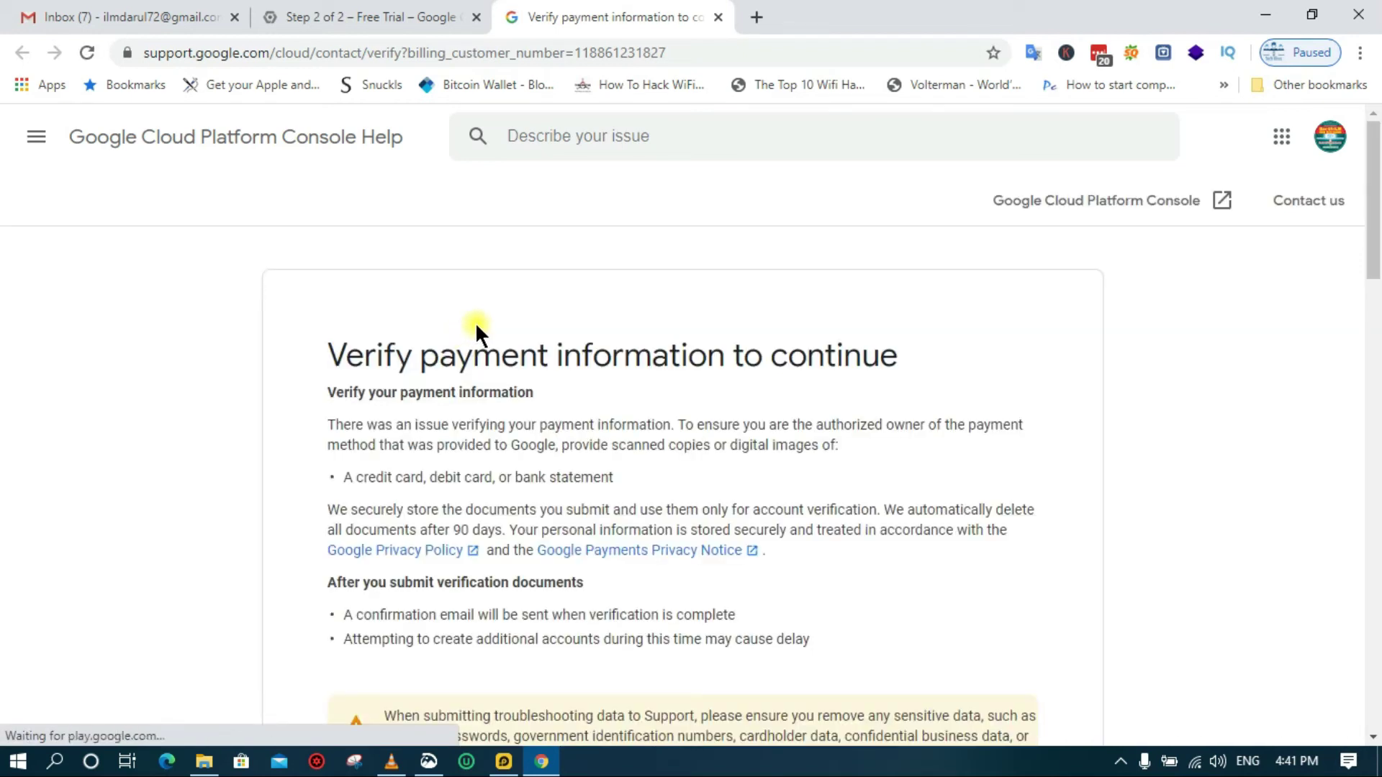
pyautogui.scroll(-2, 476, 322)
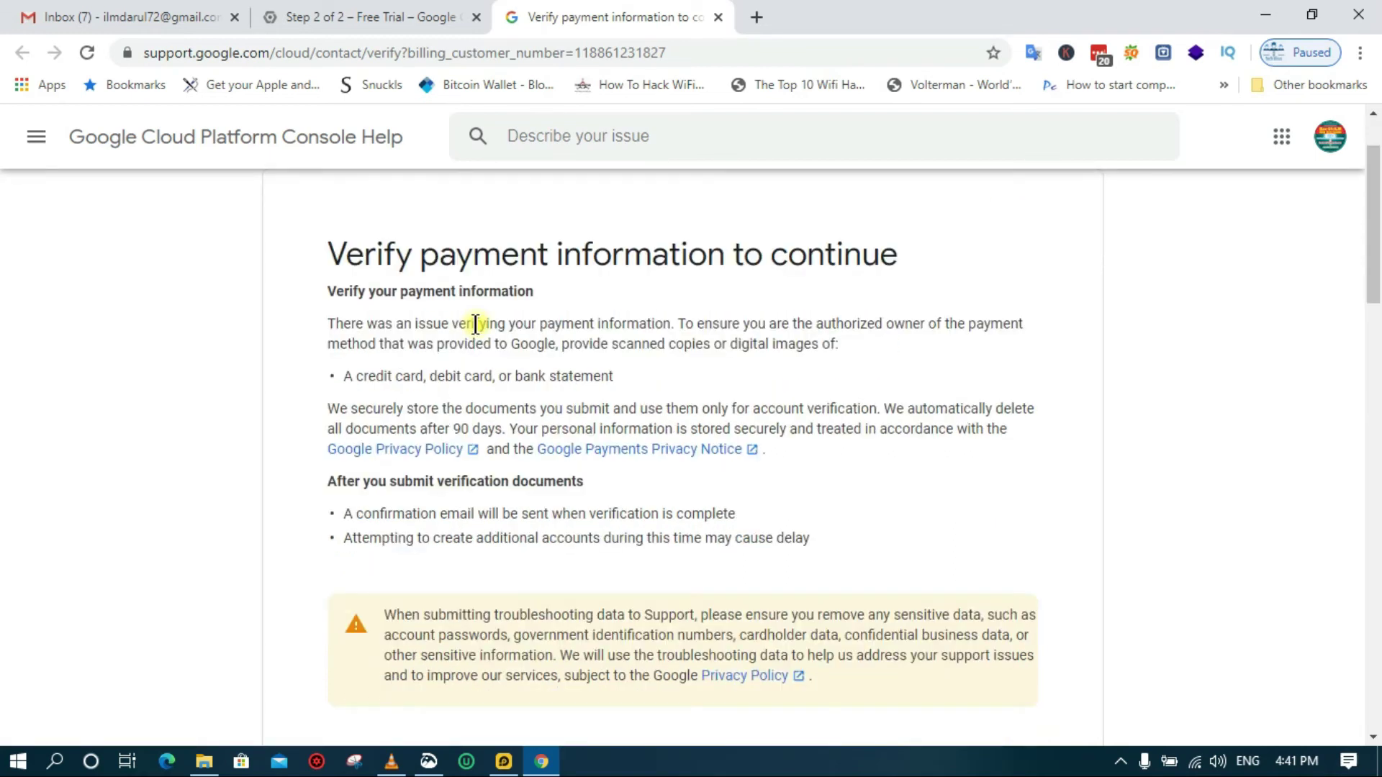
pyautogui.scroll(-8, 475, 324)
pyautogui.scroll(-2, 475, 324)
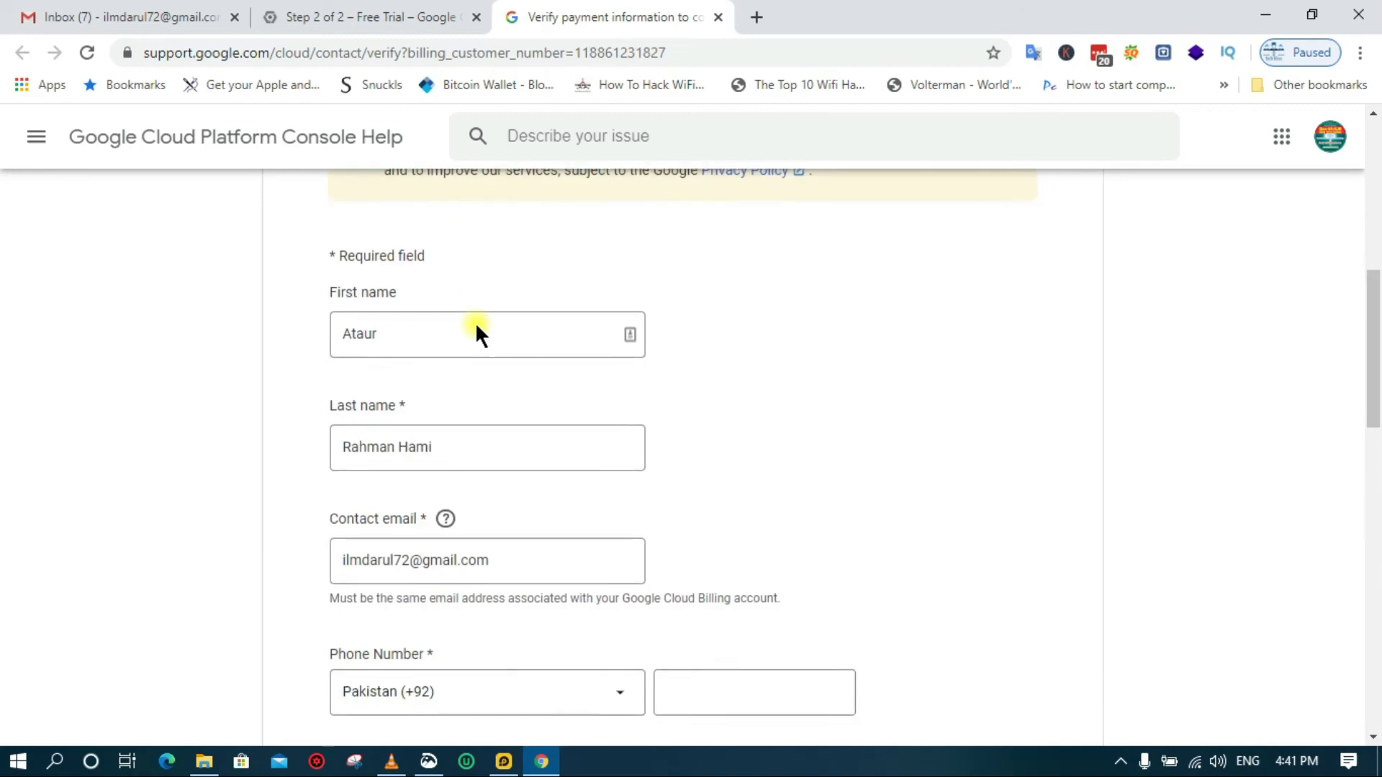
pyautogui.scroll(-7, 476, 328)
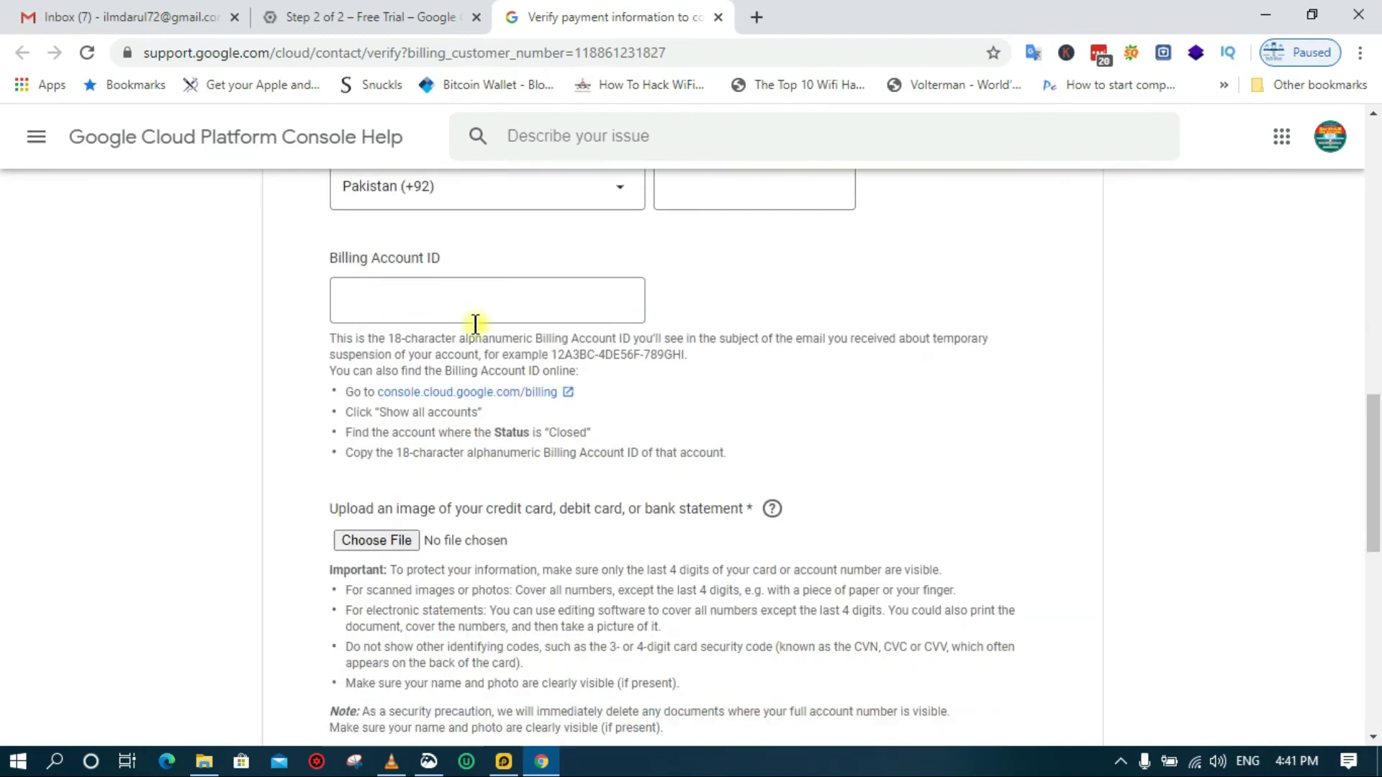
pyautogui.scroll(-9, 475, 324)
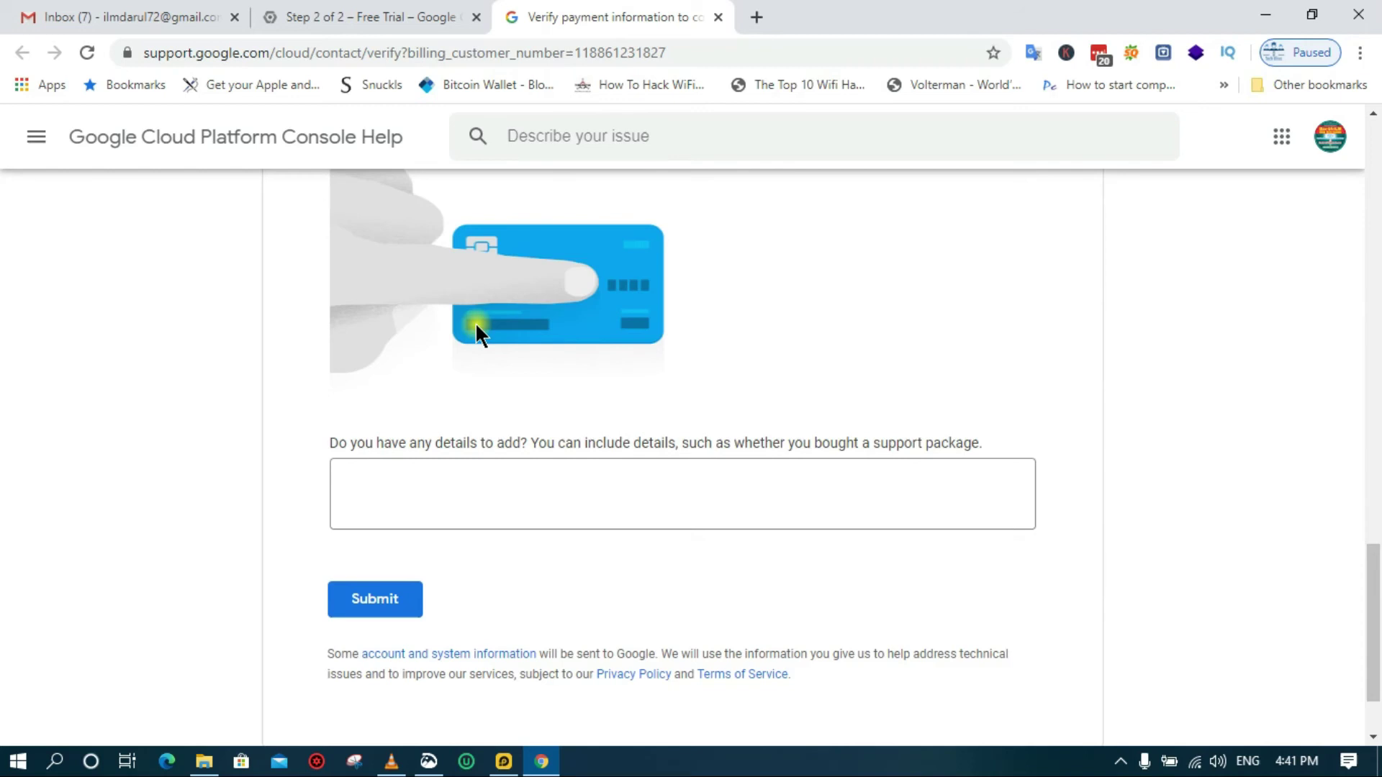
pyautogui.scroll(-2, 475, 322)
pyautogui.scroll(6, 475, 322)
pyautogui.scroll(15, 475, 322)
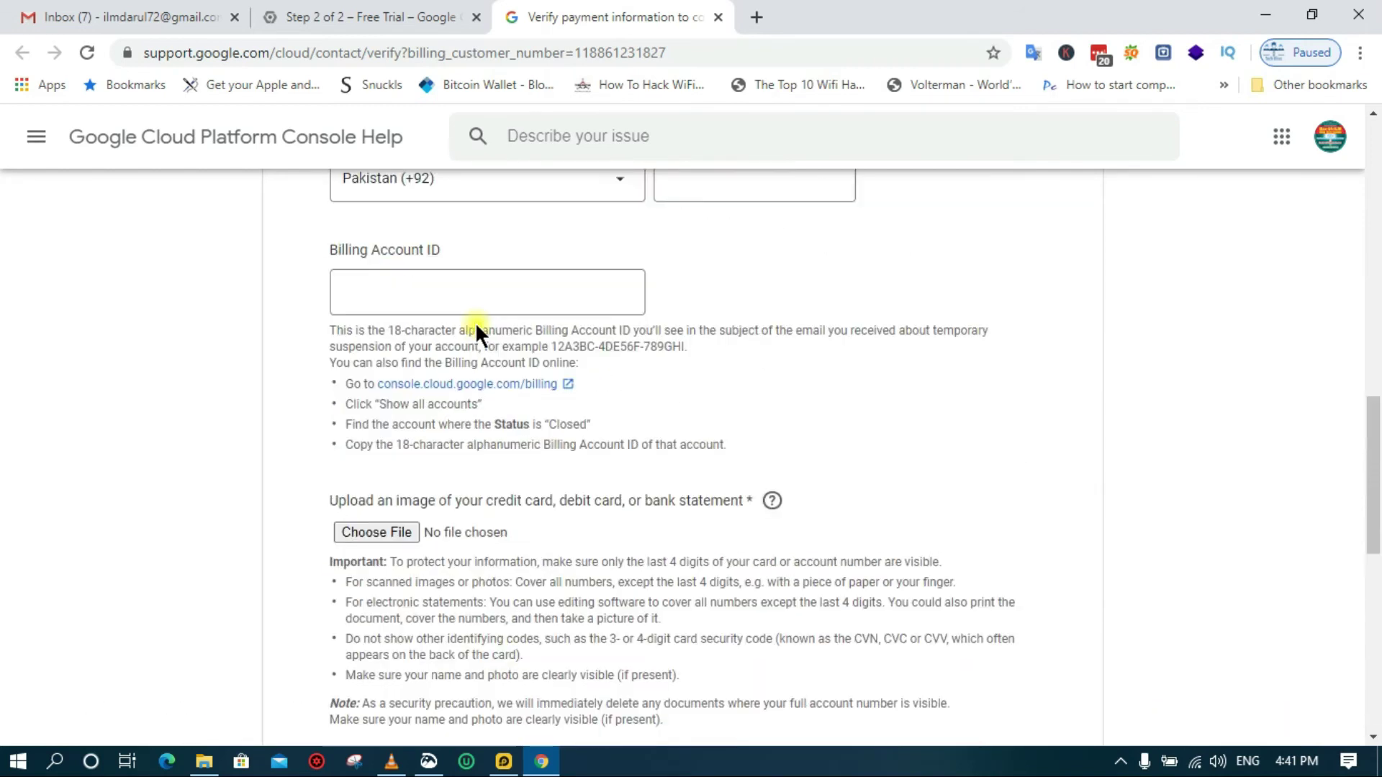
pyautogui.scroll(6, 475, 324)
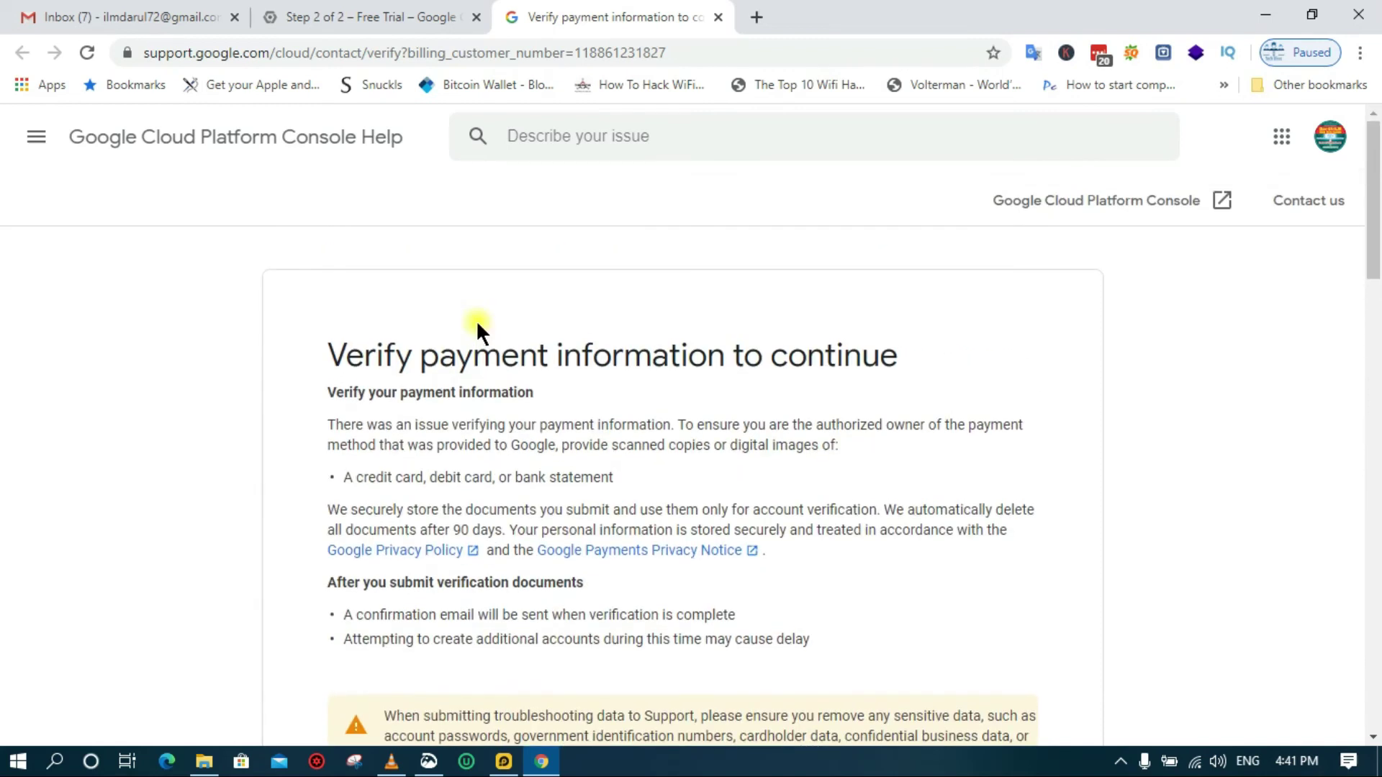
pyautogui.scroll(-2, 477, 324)
pyautogui.scroll(-4, 477, 324)
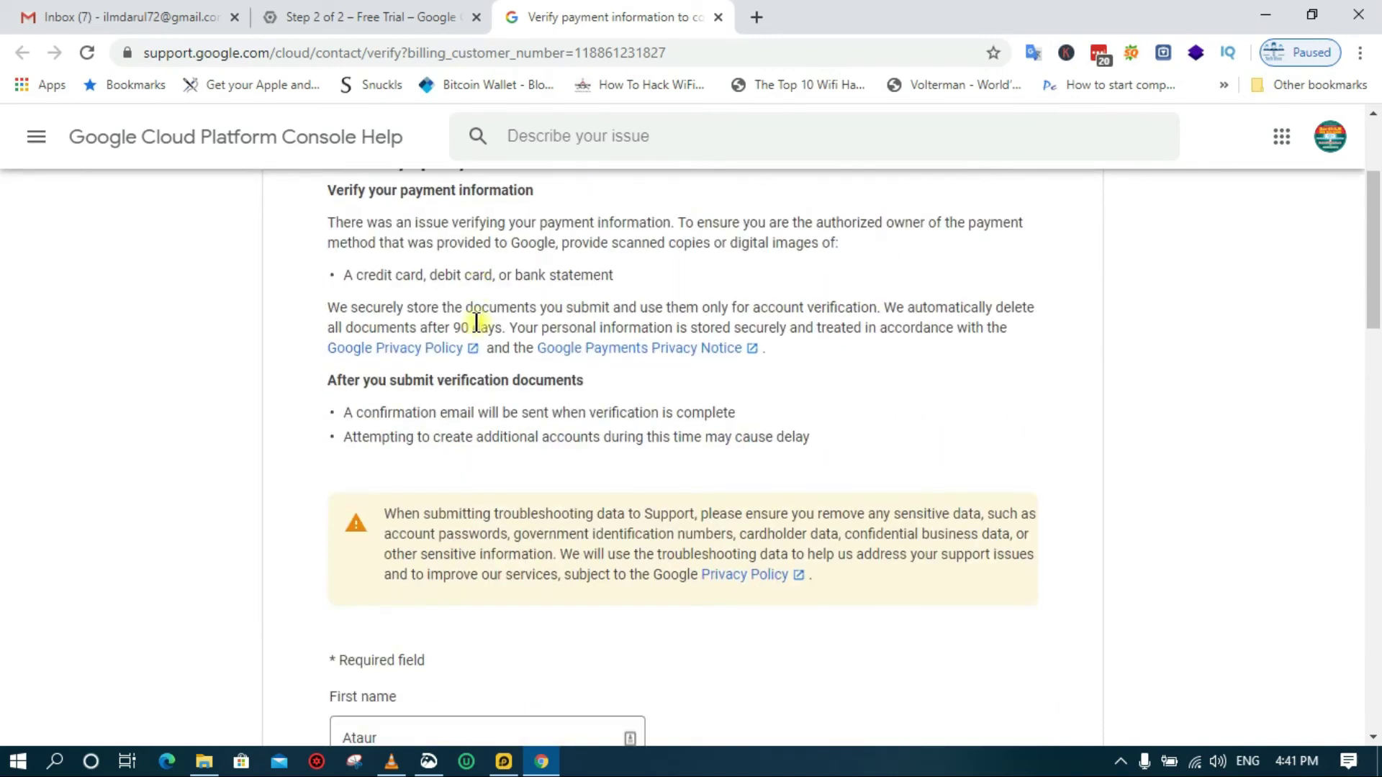
pyautogui.scroll(-3, 476, 320)
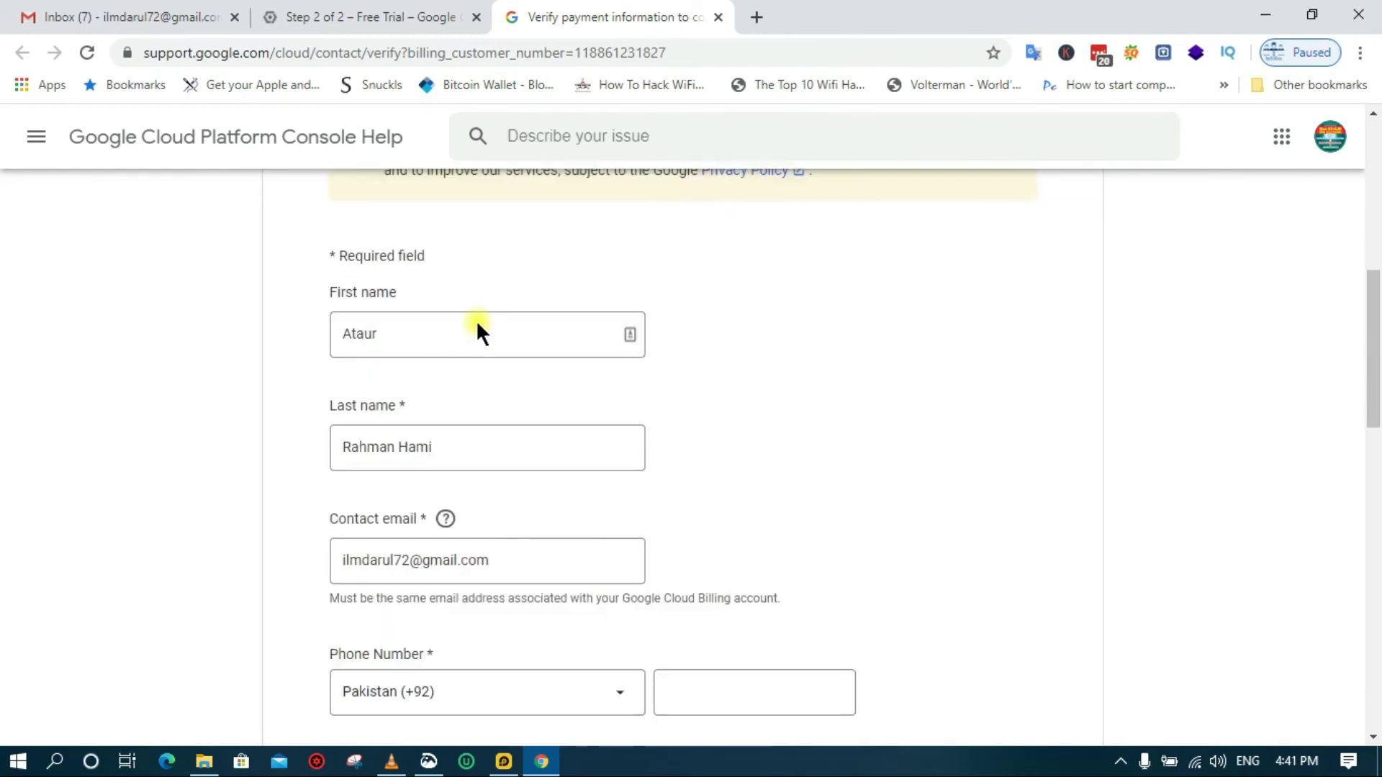
# Scroll through the payment verification form, then return to Chrome showing the cloud dashboard
pyautogui.click(448, 343)
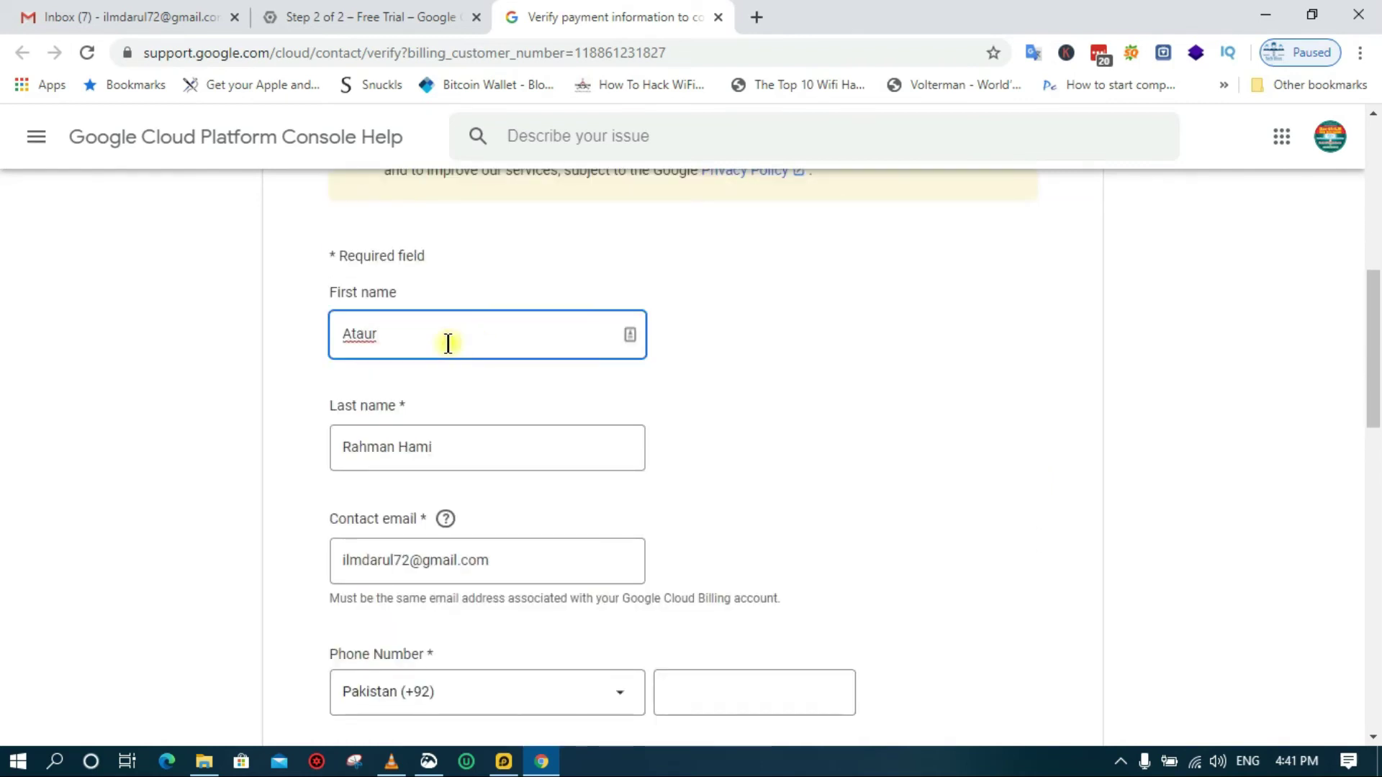
pyautogui.scroll(-1, 448, 343)
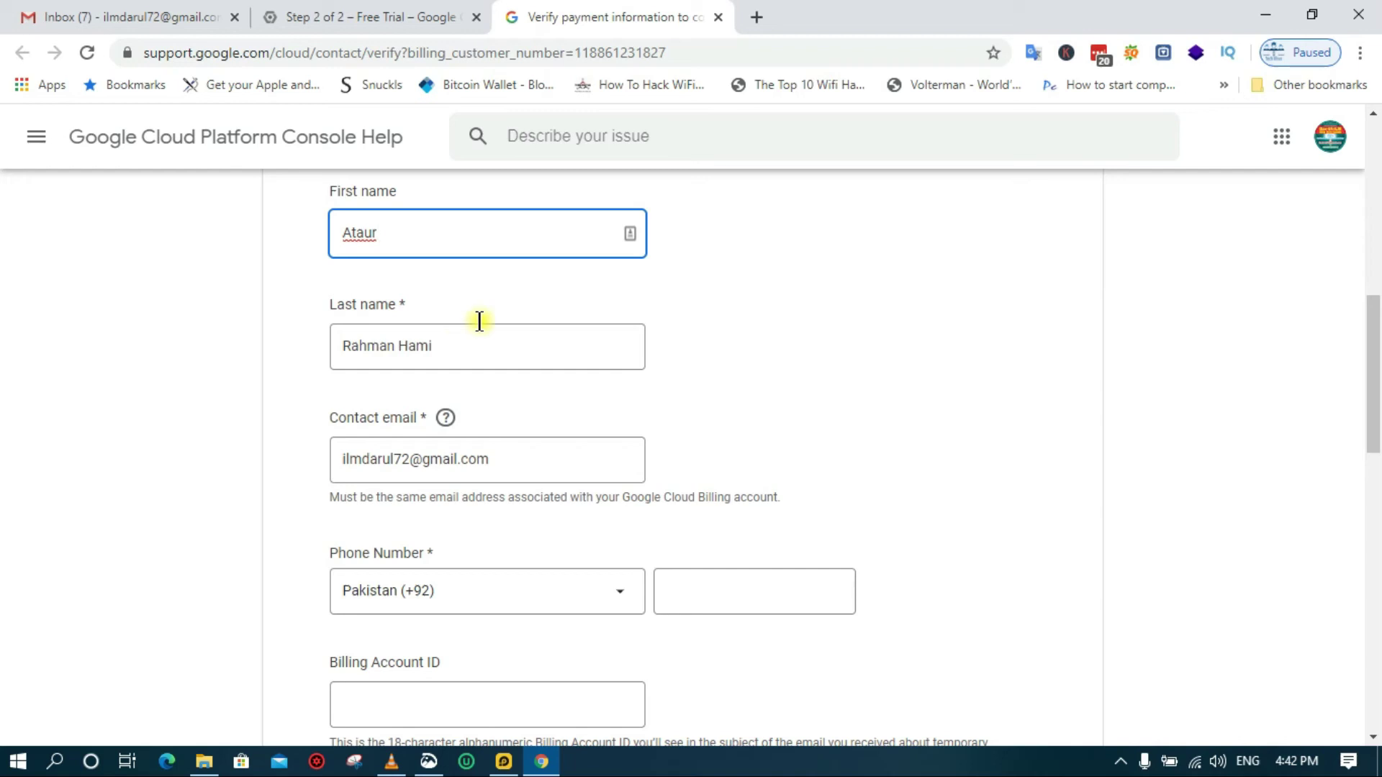
pyautogui.scroll(-2, 496, 281)
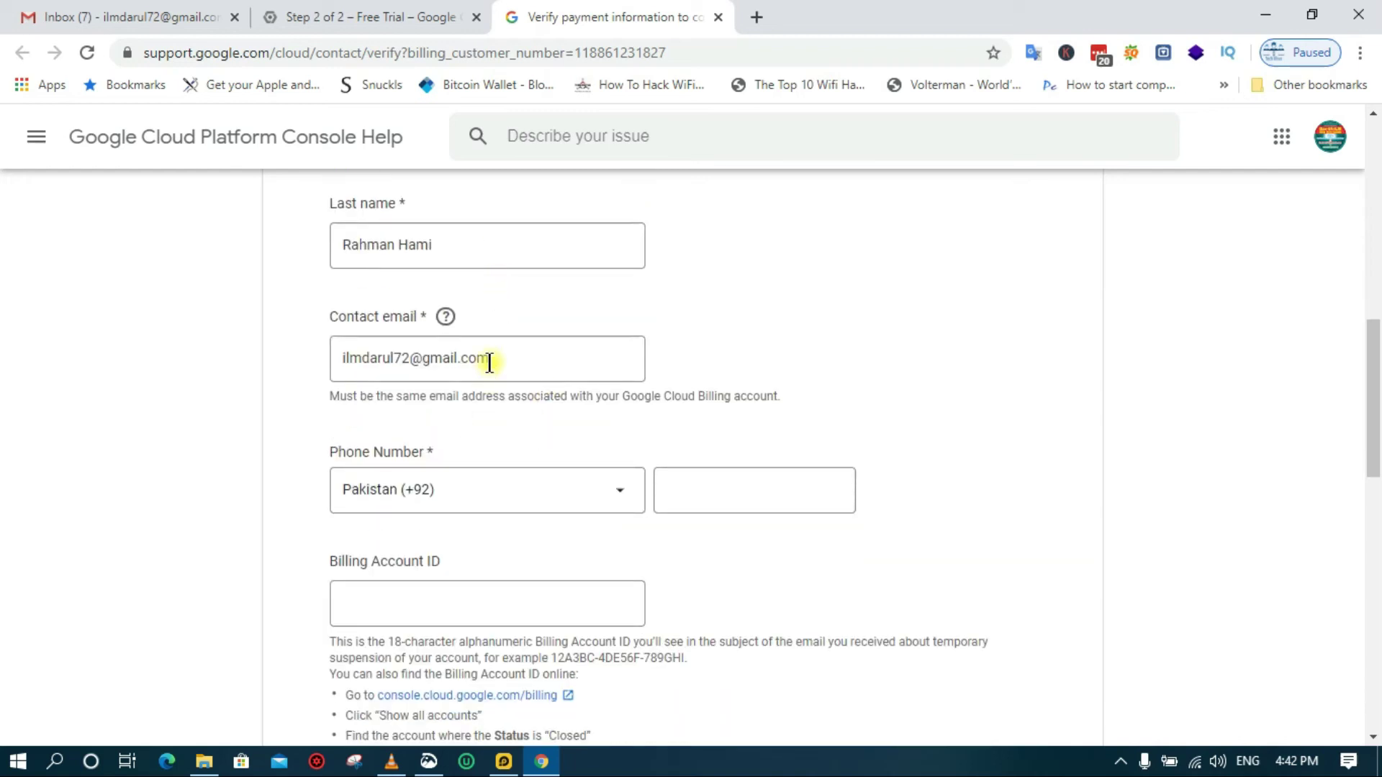
pyautogui.scroll(-2, 489, 362)
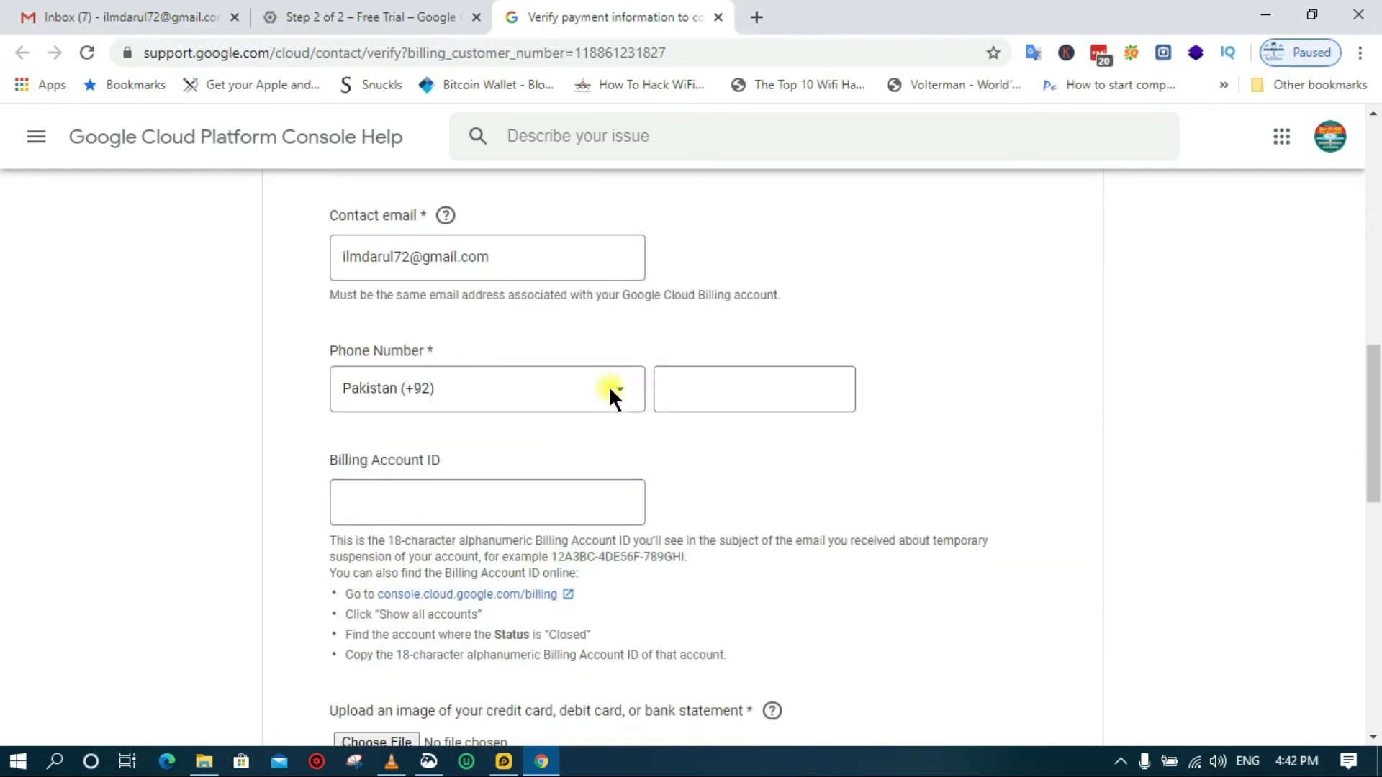
pyautogui.scroll(-2, 607, 386)
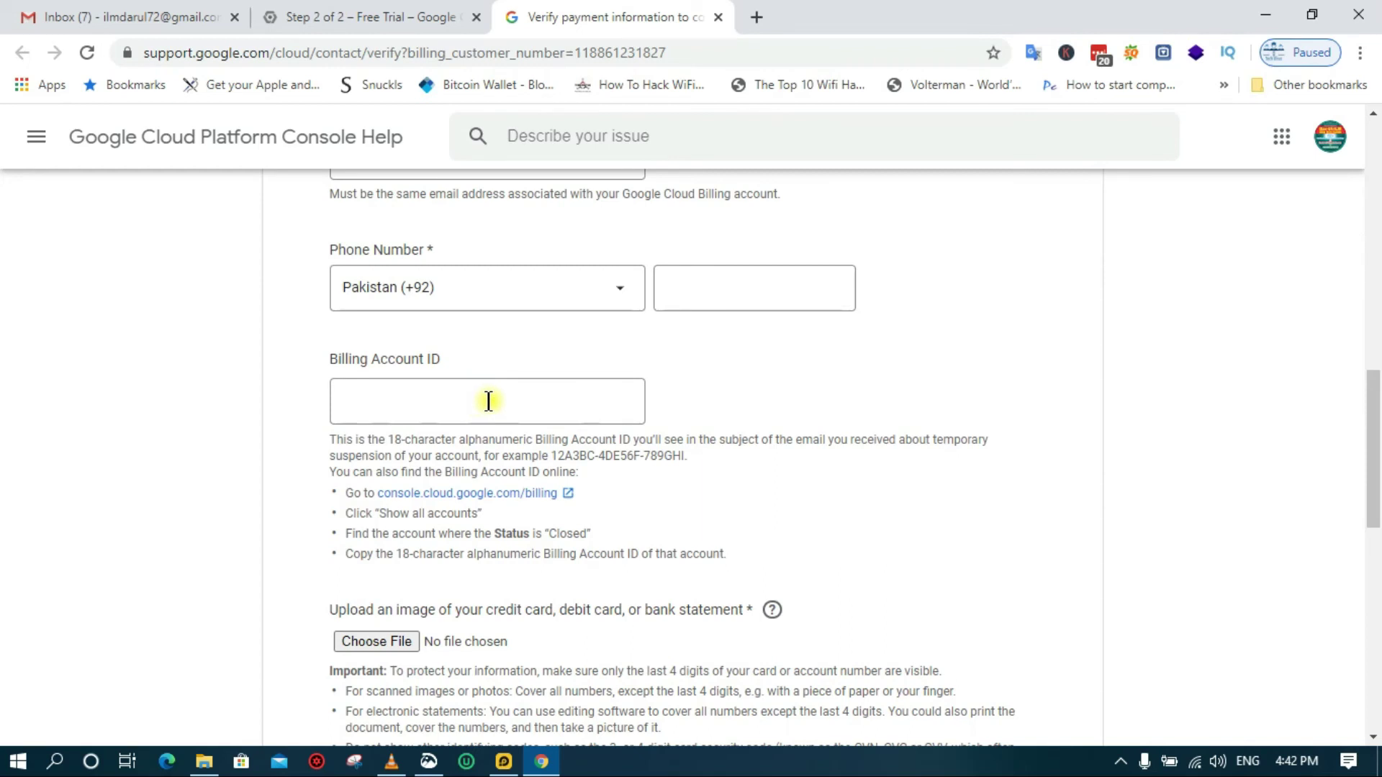
pyautogui.scroll(-4, 521, 401)
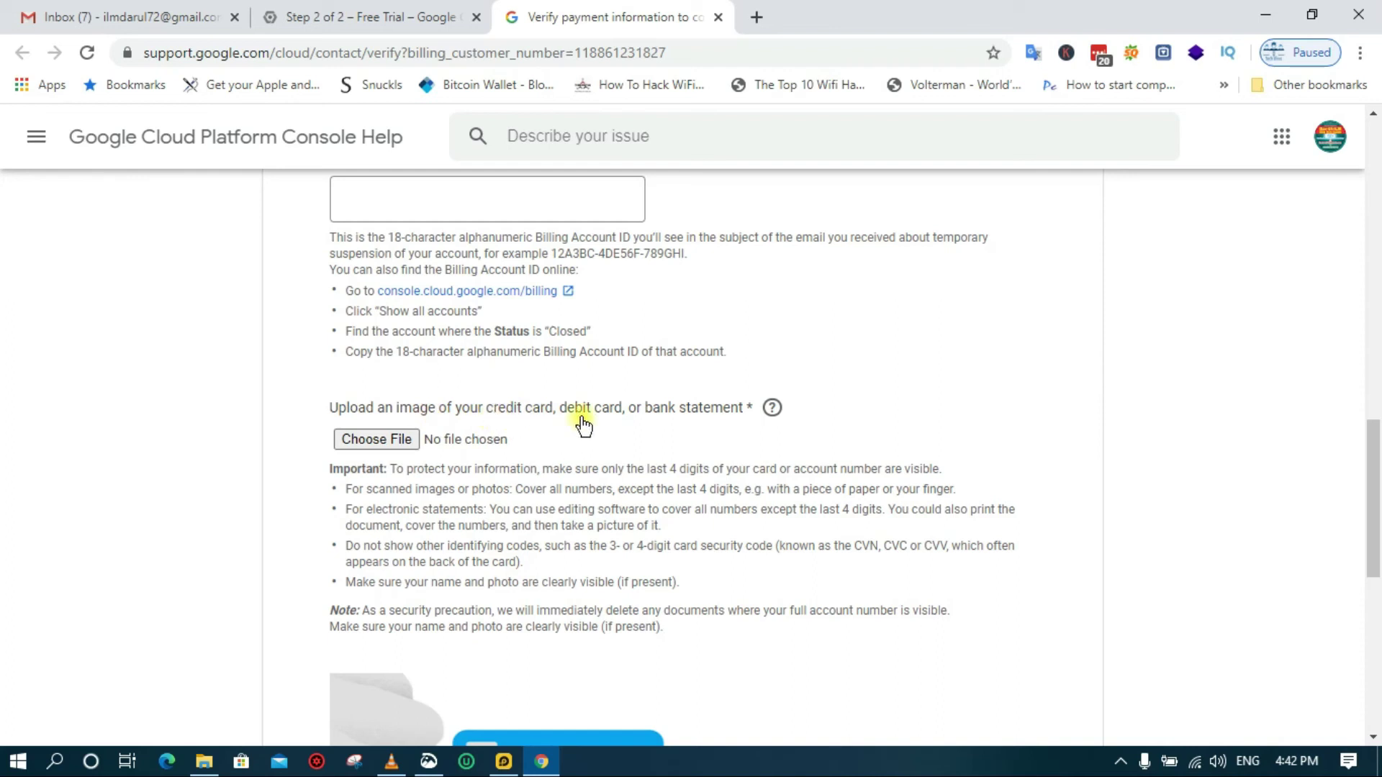
pyautogui.scroll(-2, 704, 414)
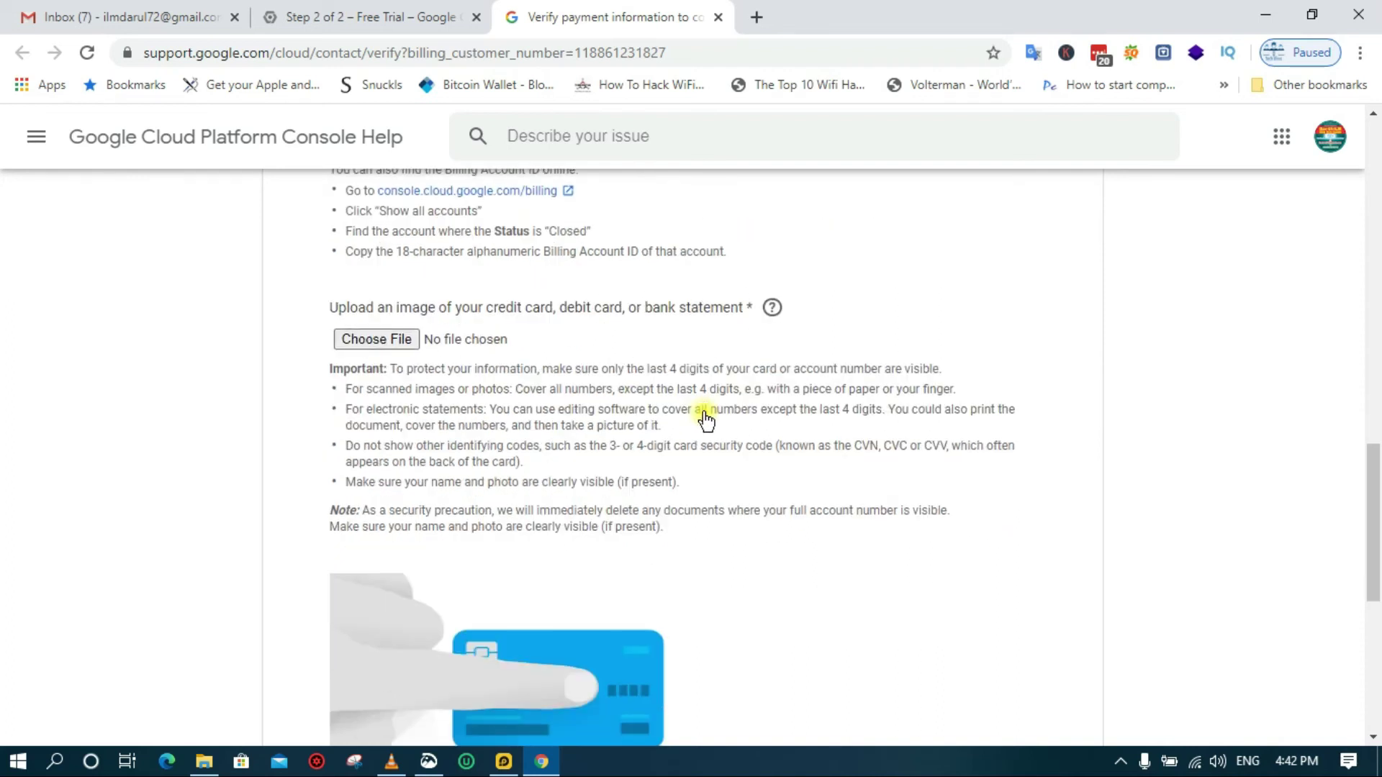
pyautogui.scroll(-2, 703, 412)
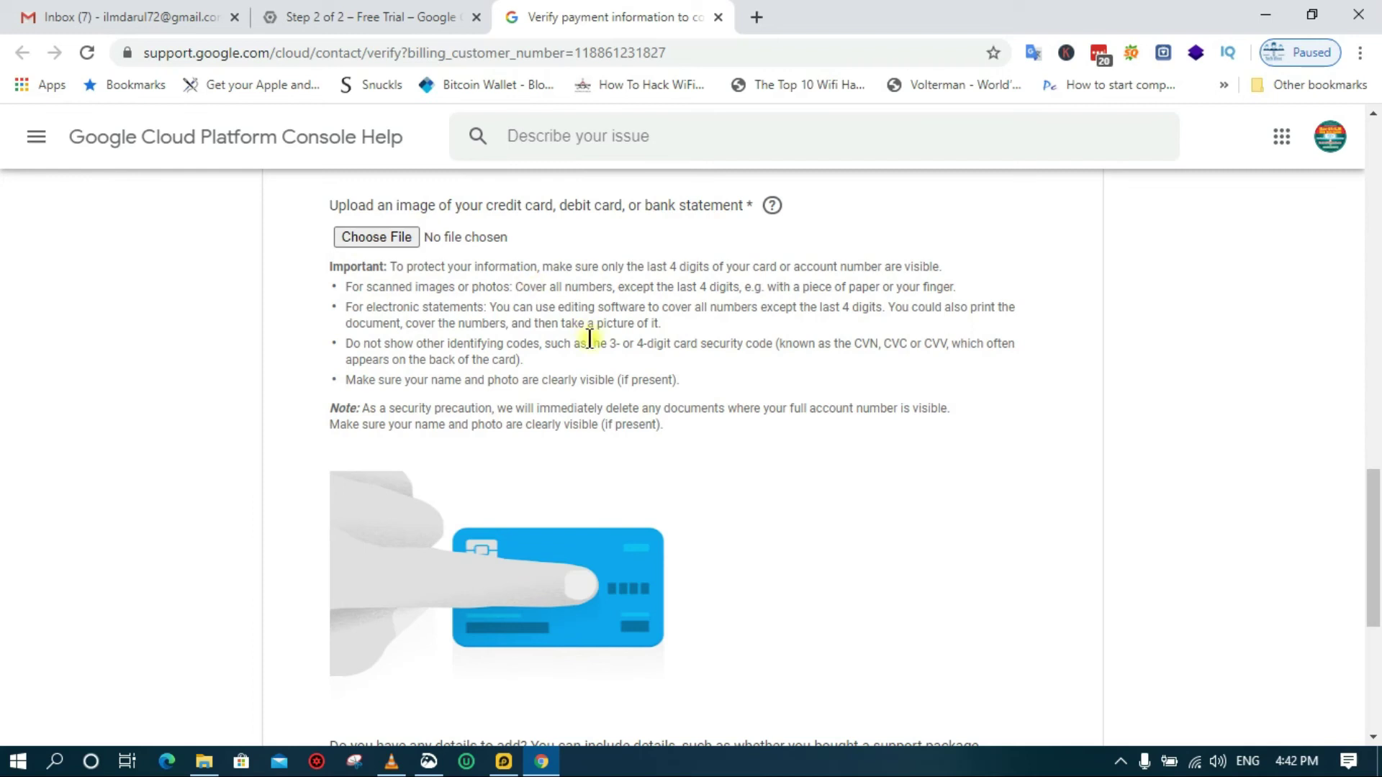
pyautogui.scroll(-6, 589, 338)
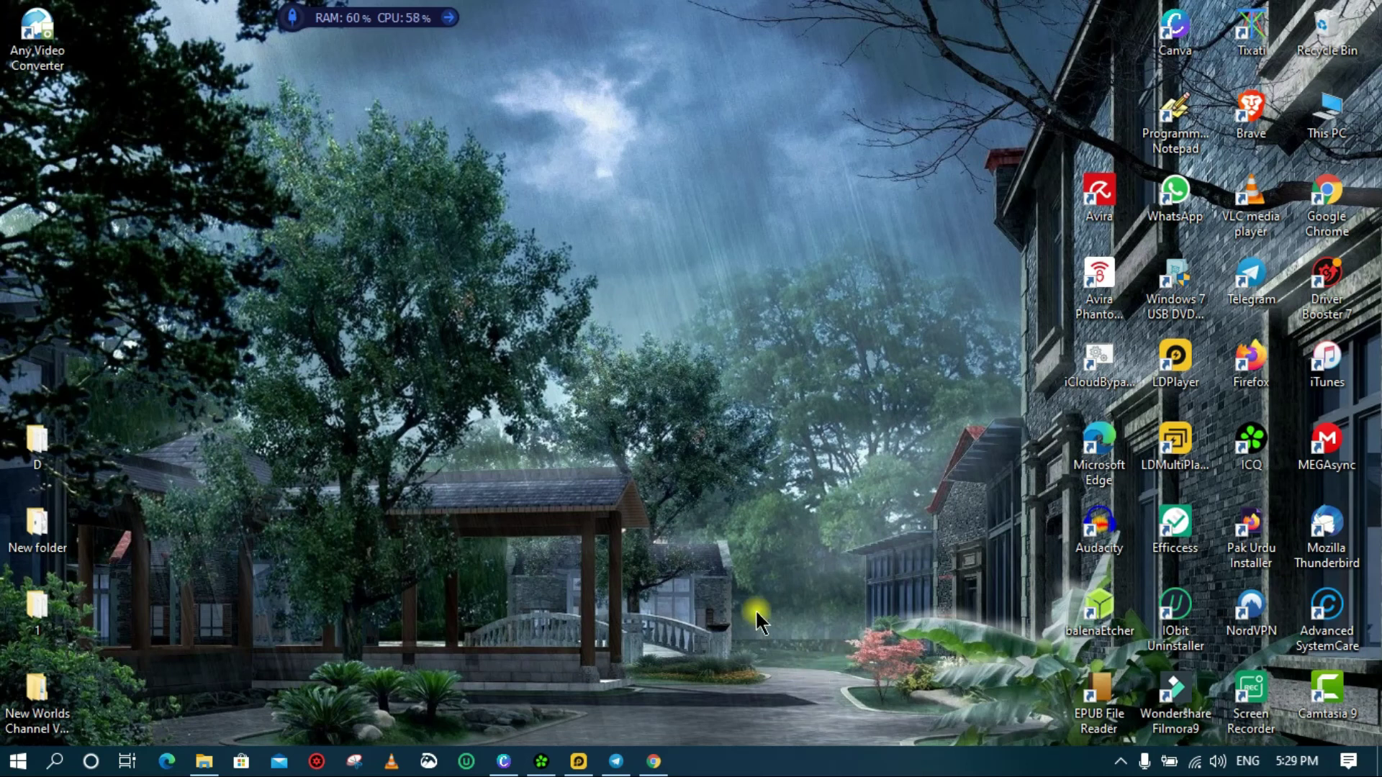
pyautogui.click(653, 760)
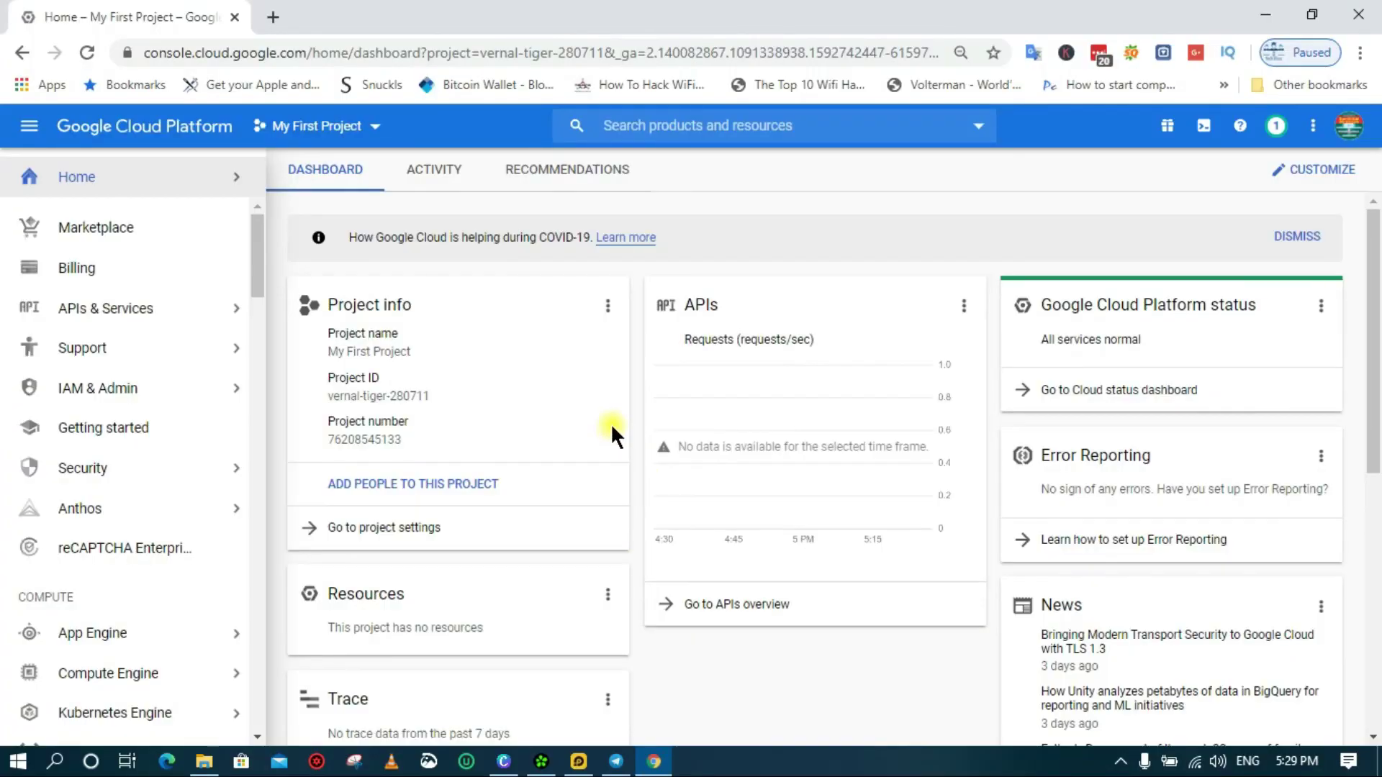
# Scroll the My First Project dashboard to check service status and project resources
pyautogui.scroll(-3, 611, 425)
pyautogui.scroll(3, 611, 424)
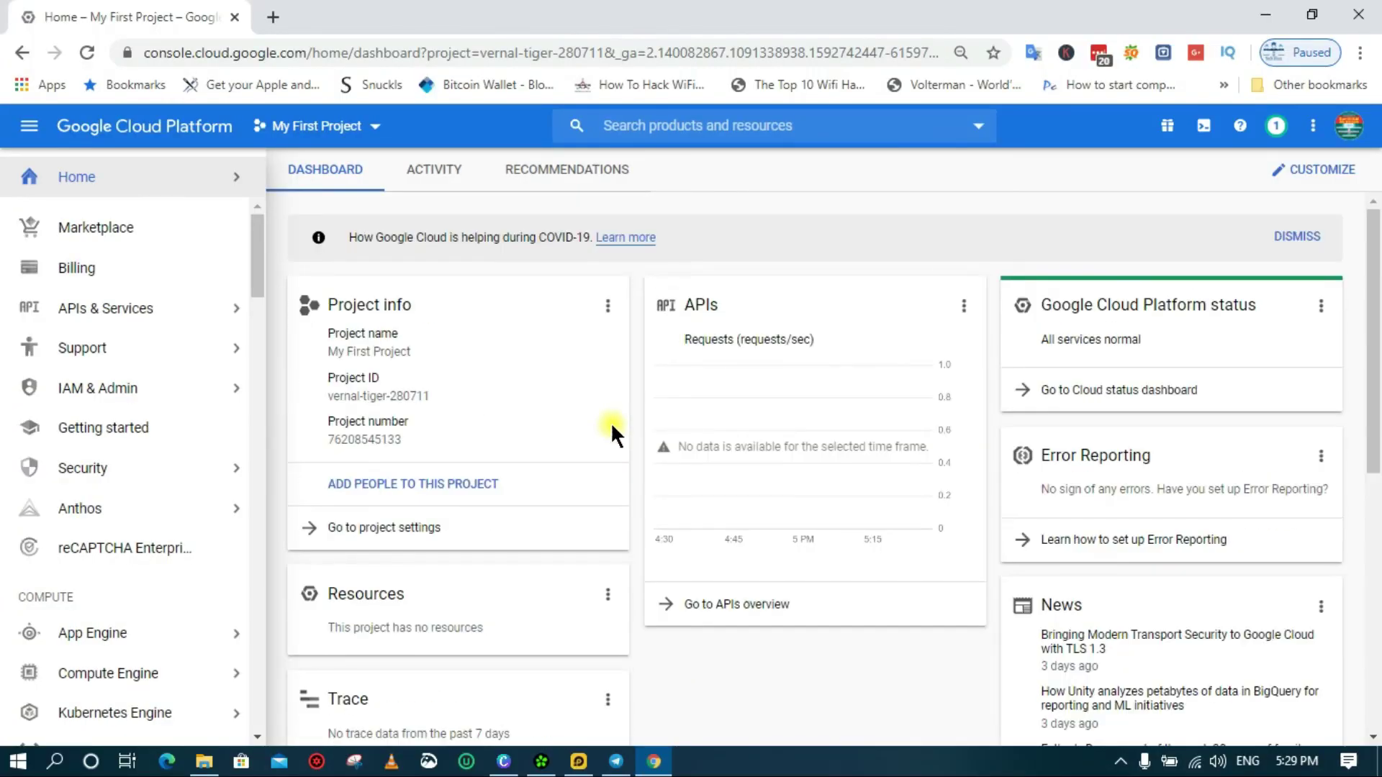